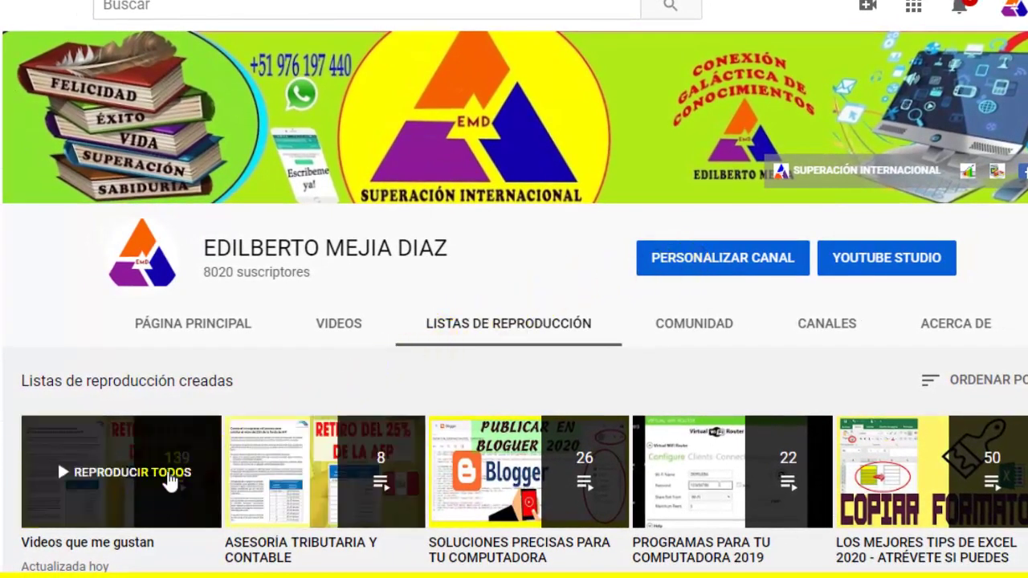
Scroll down and back up the YouTube channel's playlists page, then move on to the blank Libro1 workbook
scroll(508, 491, "down", 2)
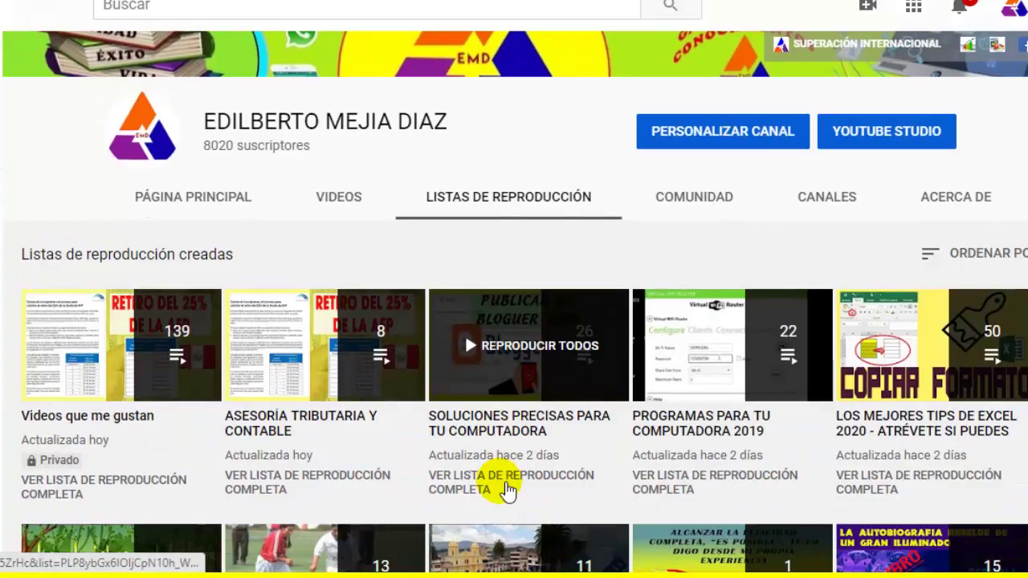
scroll(508, 491, "up", 2)
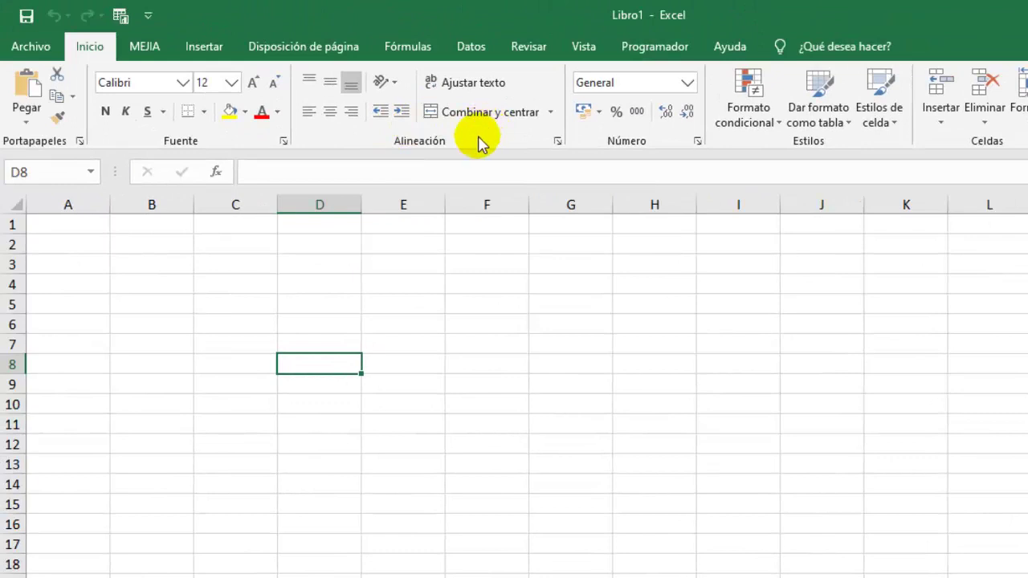
Enter 5891 in B2 as USD 5,891.00 accounting and merge B4:B7 into one centred cell
left_click(173, 242)
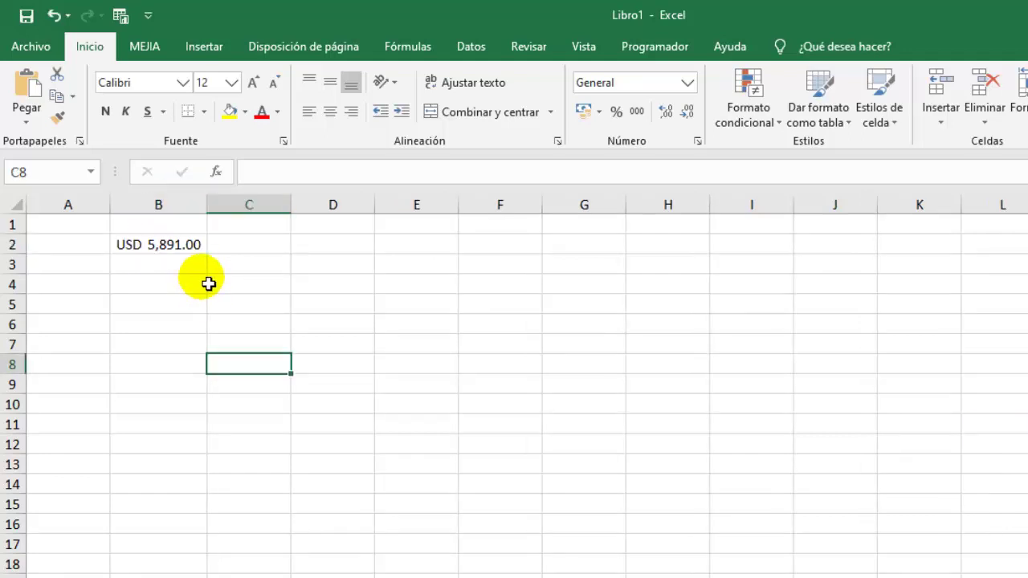
left_click(177, 251)
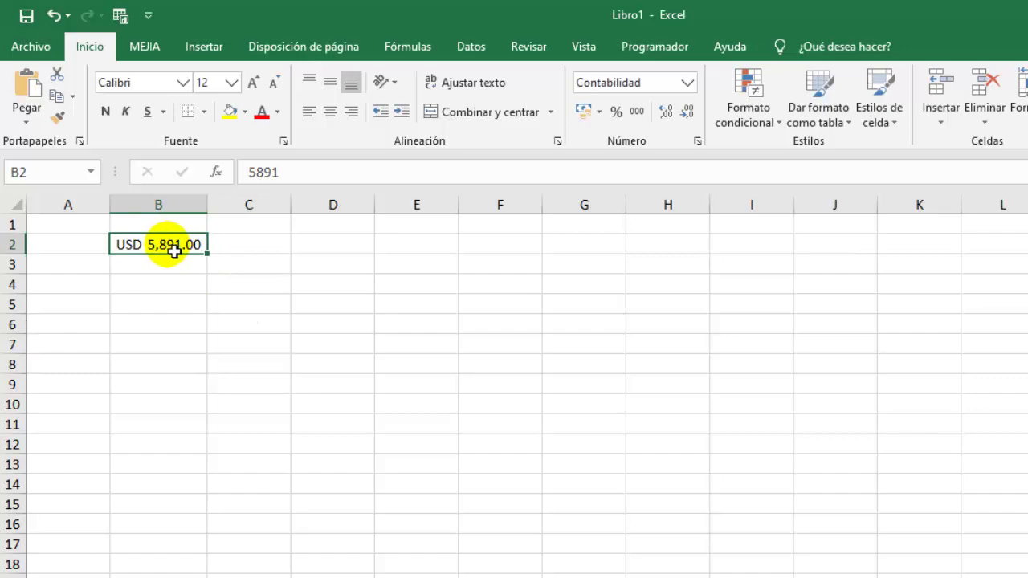
left_click_drag(157, 285, 206, 356)
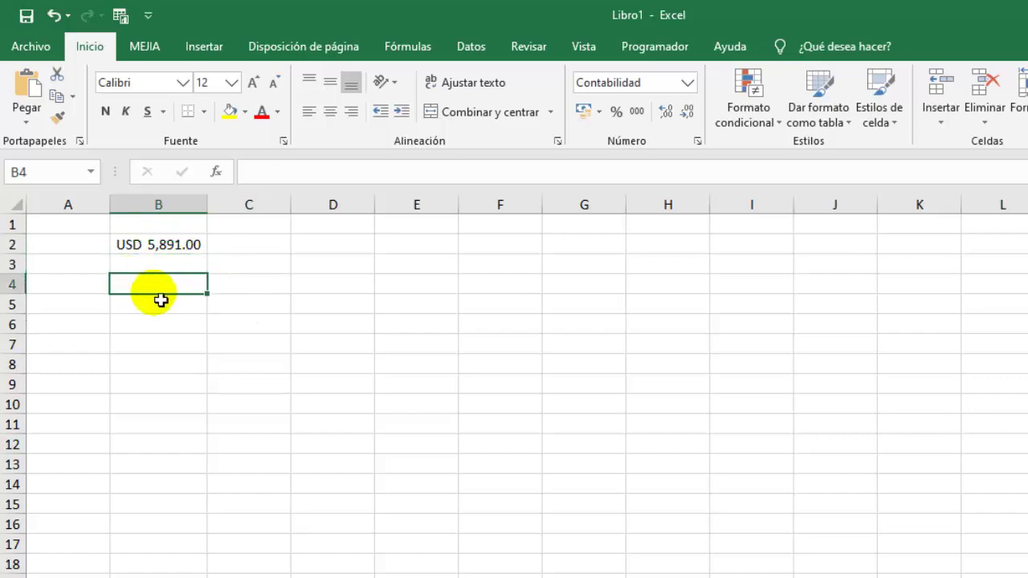
left_click(646, 80)
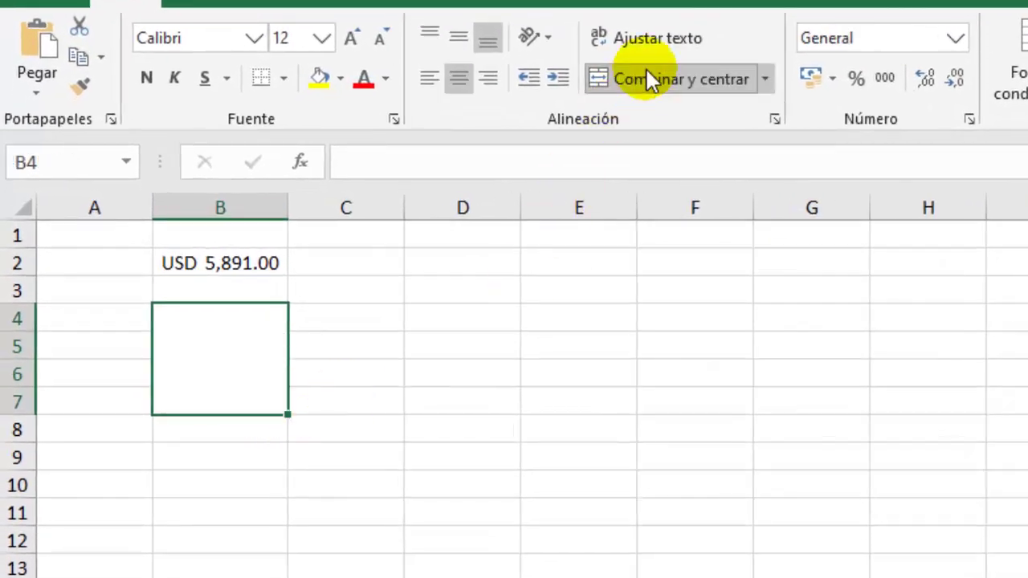
left_click(254, 373)
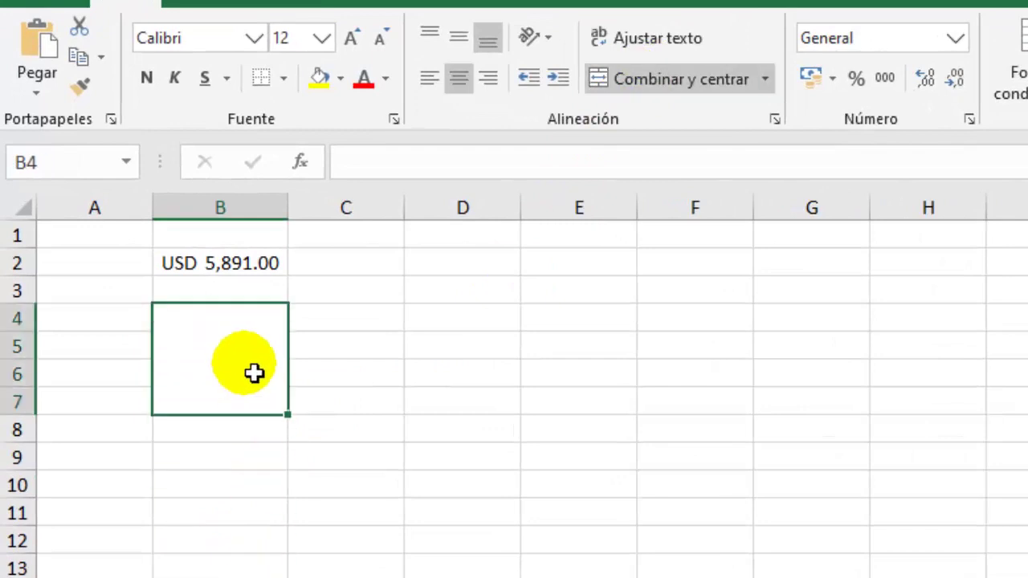
left_click(250, 260)
left_click(238, 335)
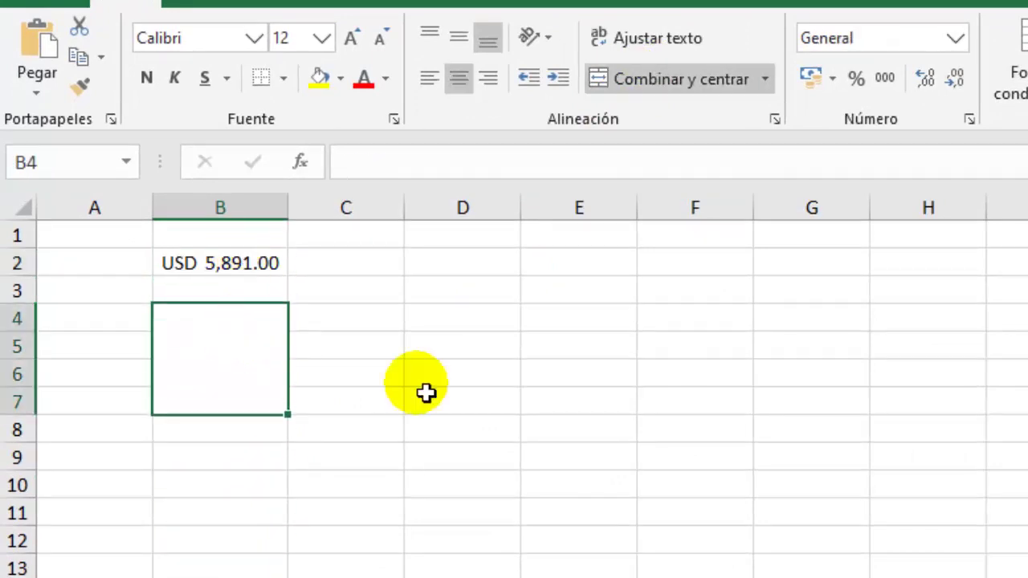
Enter =CONCAT("el importe total es de ",TEXTO(B2,"00")) in merged cell B4
type("=")
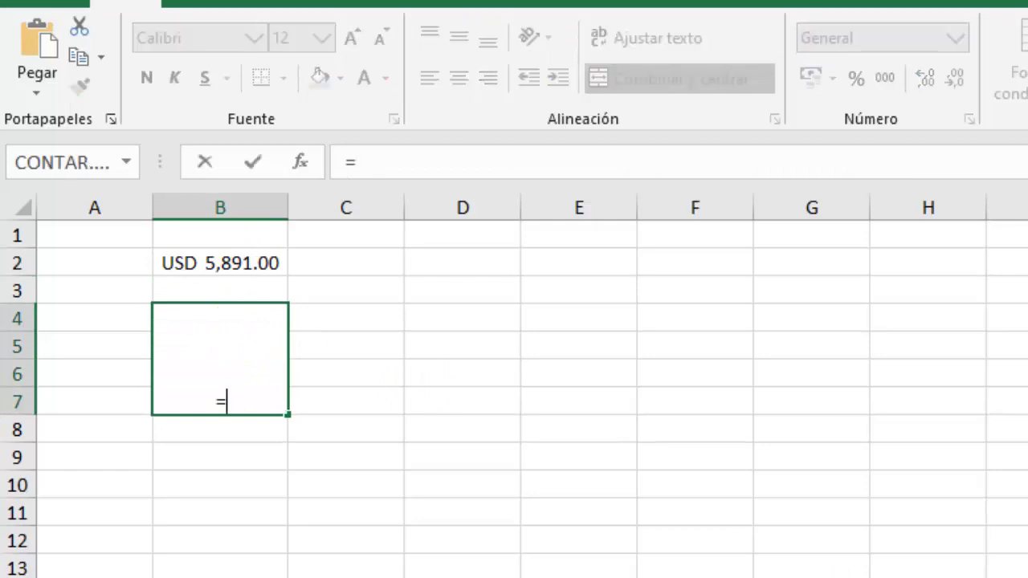
type("conc")
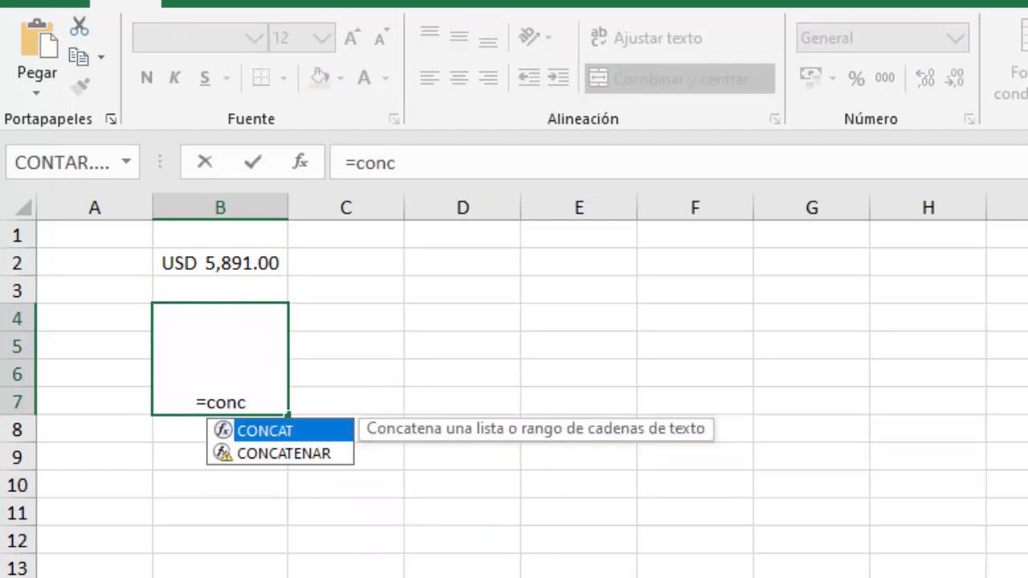
double_click(269, 430)
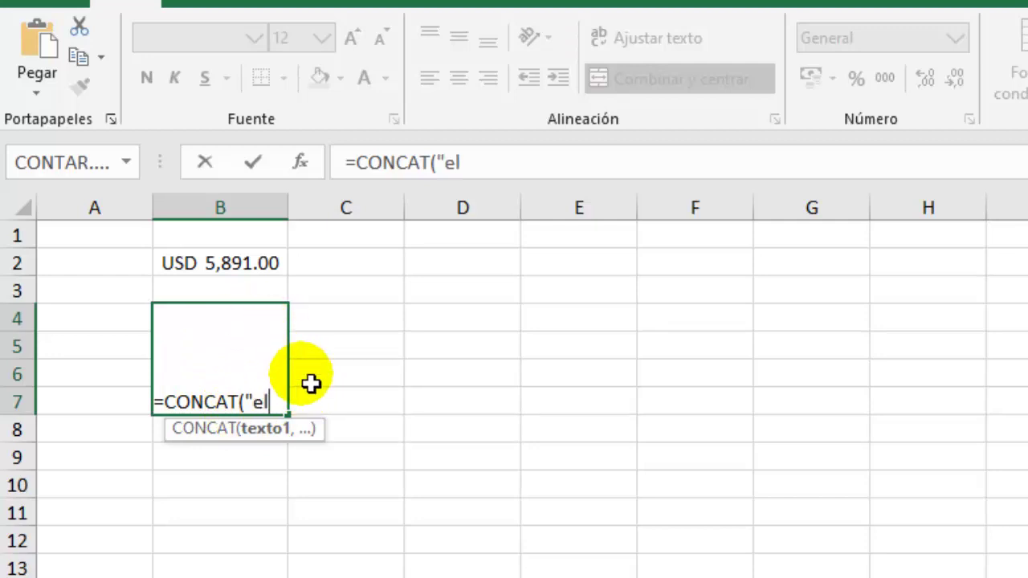
type(" importe total es de")
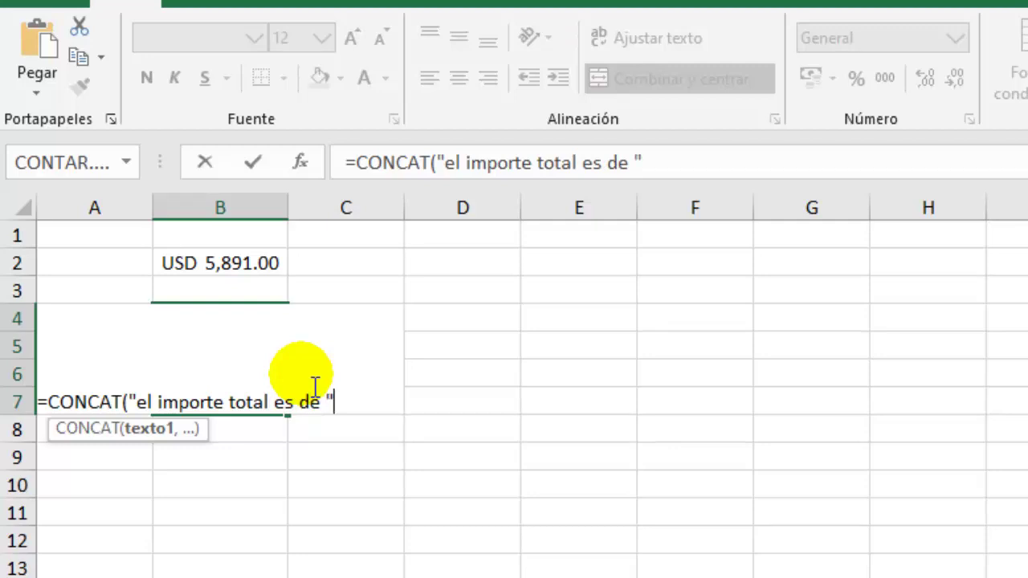
type(",")
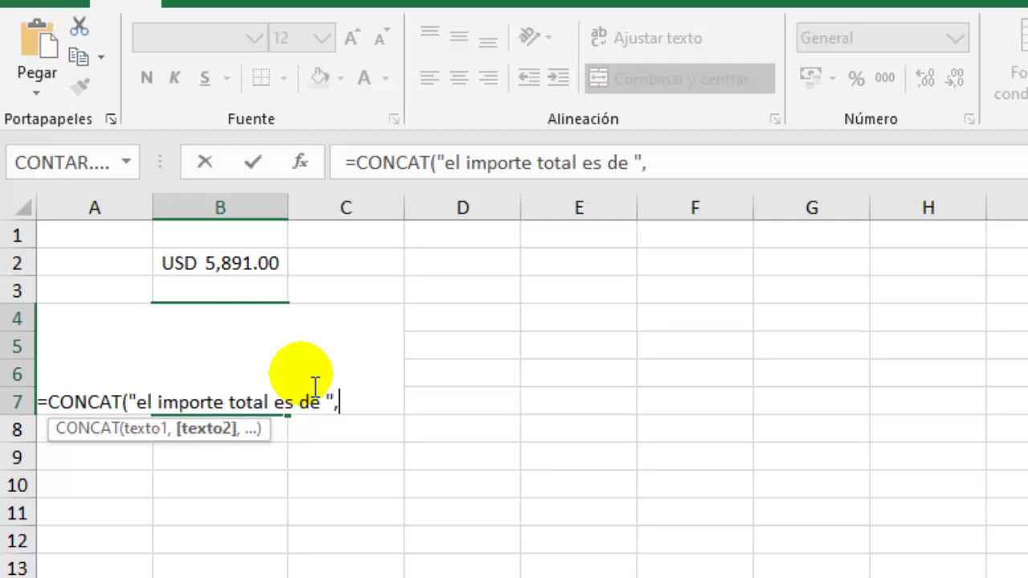
type("text")
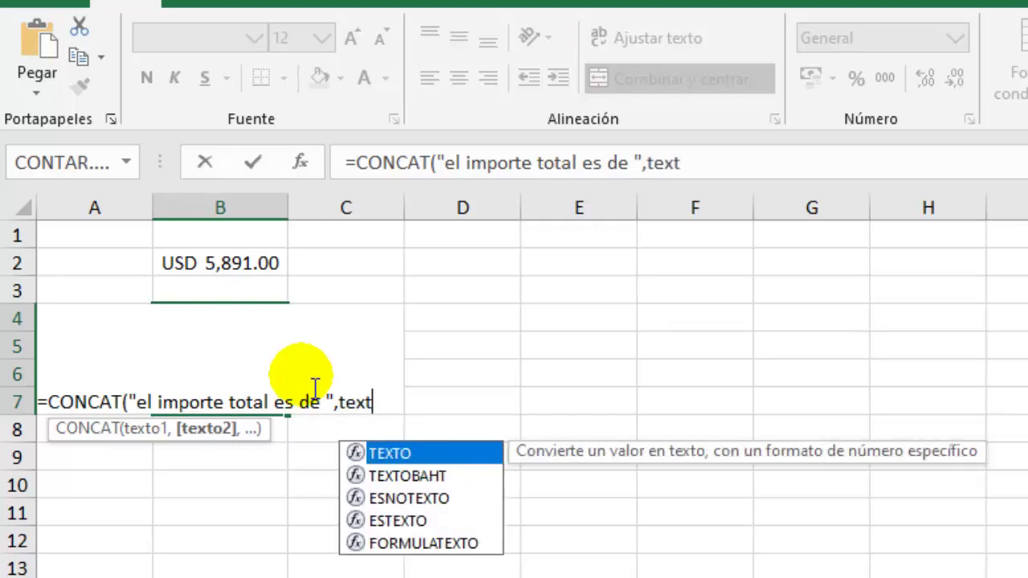
left_click(403, 455)
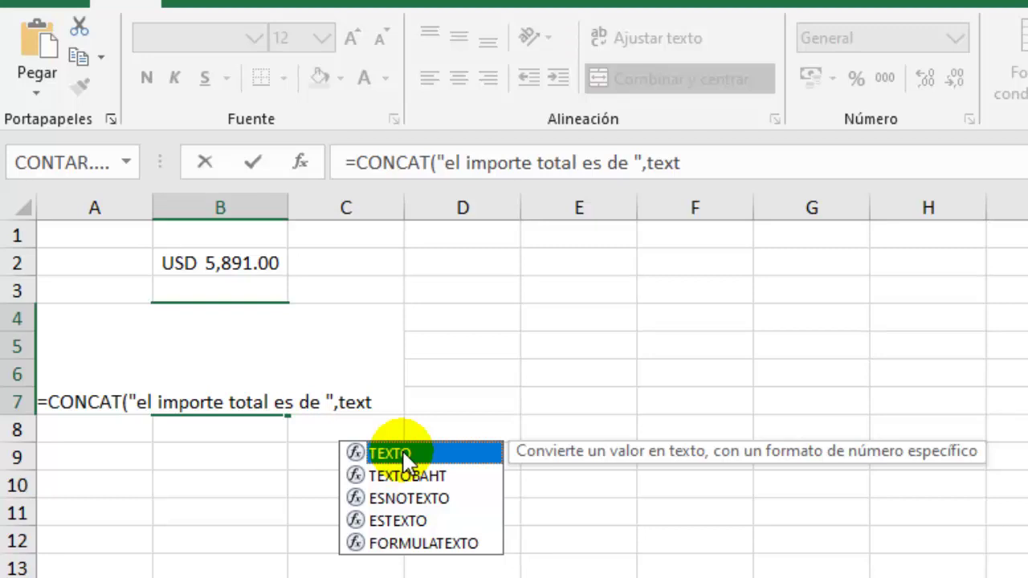
double_click(404, 454)
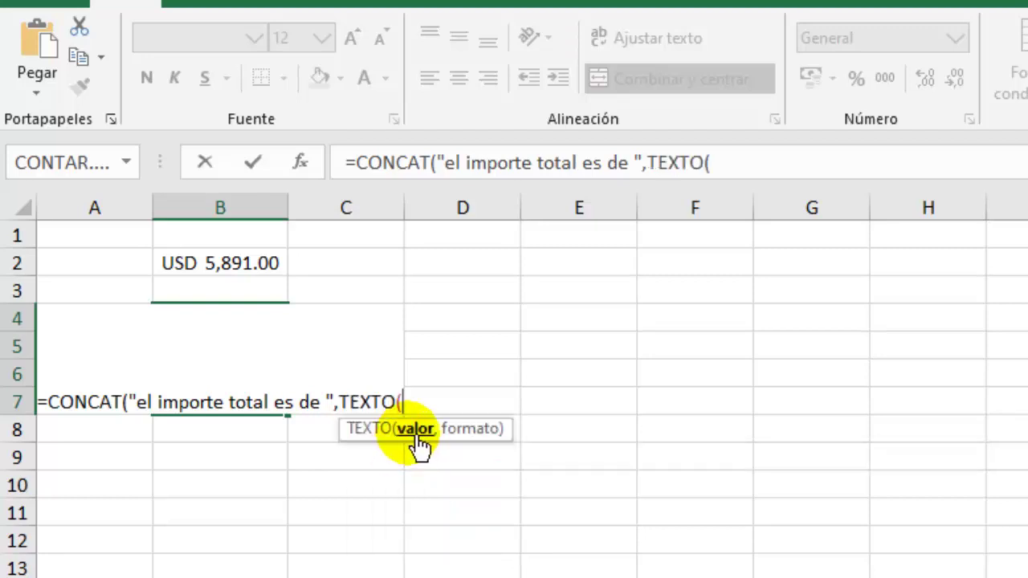
left_click(230, 267)
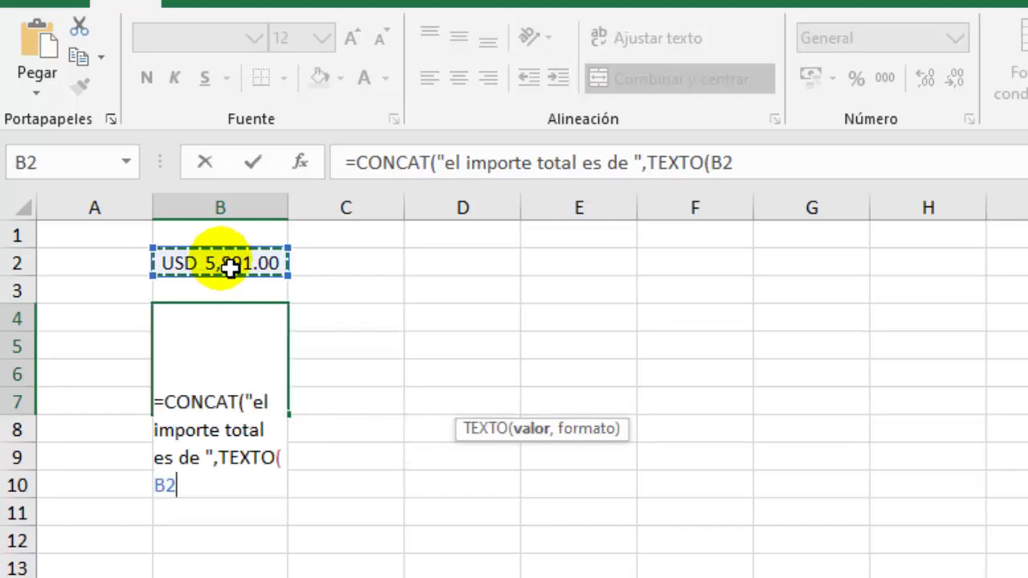
type(",\"00")
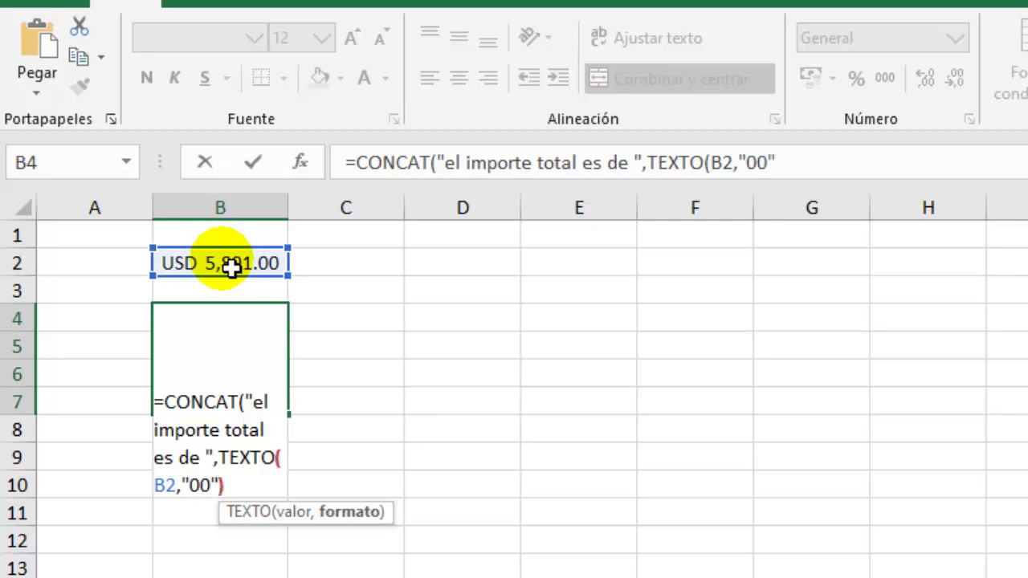
key("Return")
key("Return")
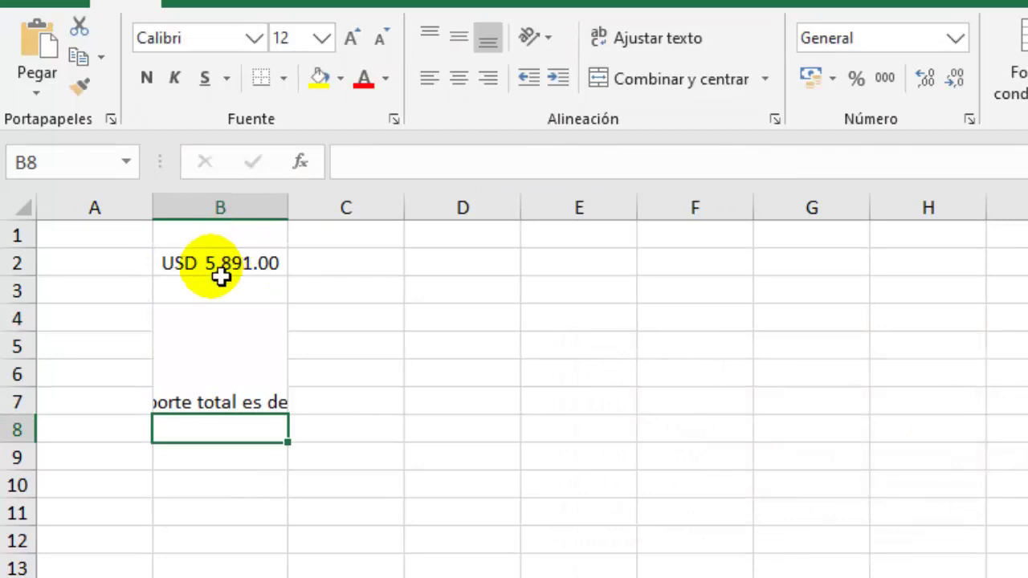
Format the B4:B7 sentence as wrapped, vertically centred, bold, size 14 text
left_click(216, 342)
left_click(645, 38)
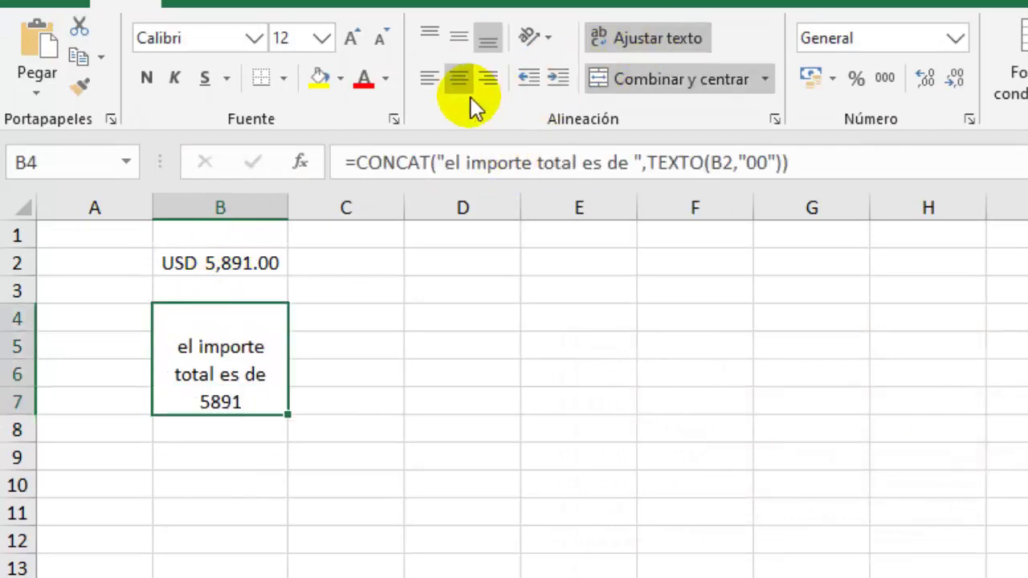
left_click(469, 47)
left_click(149, 79)
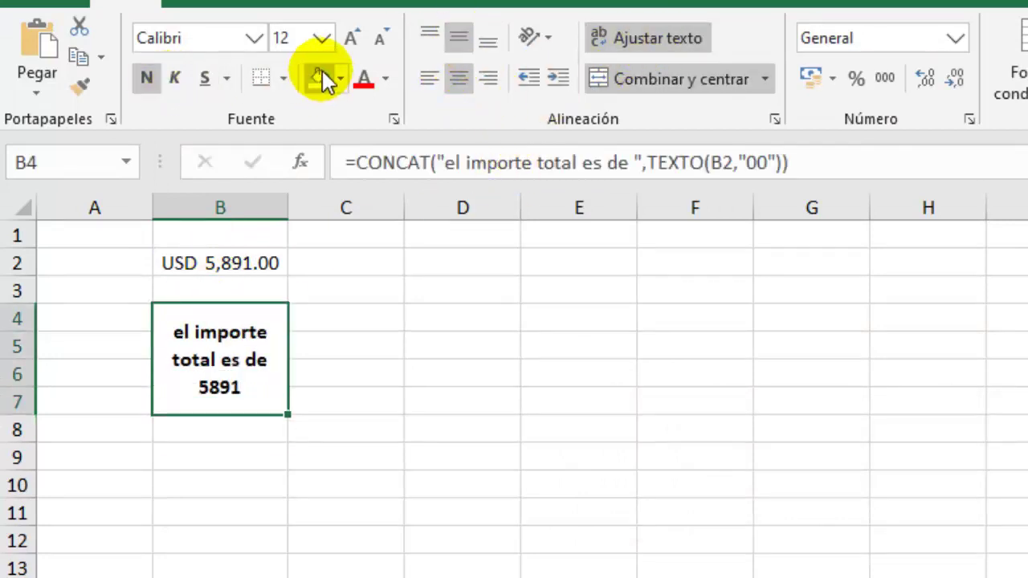
left_click(351, 37)
left_click(490, 434)
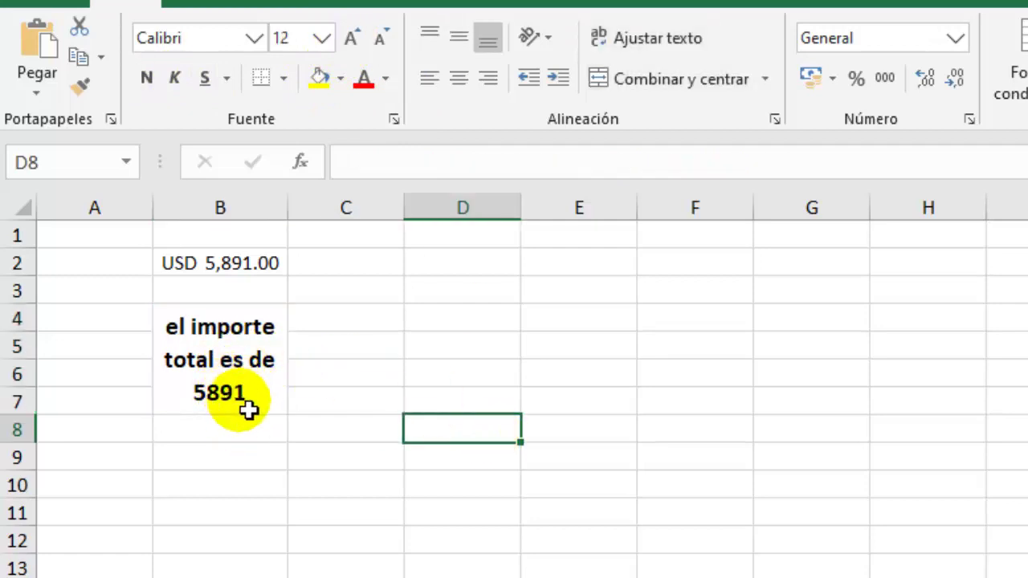
left_click(239, 408)
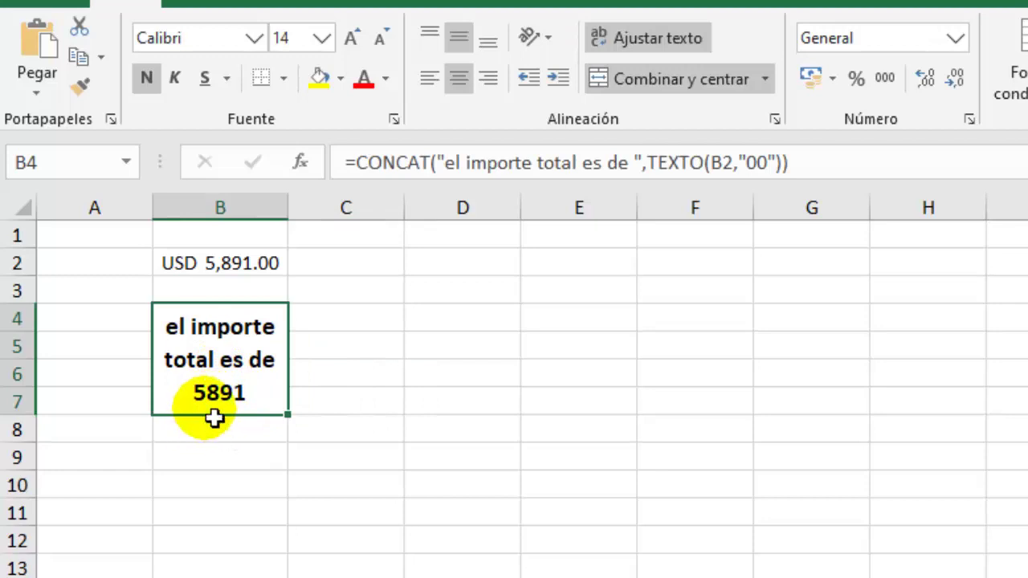
left_click(351, 510)
left_click(263, 268)
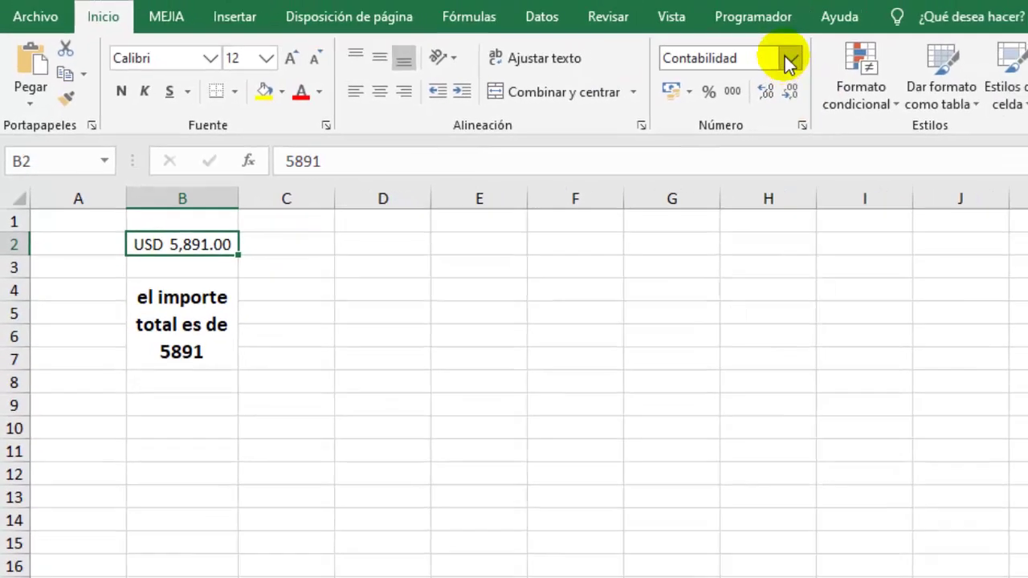
Copy the '_ [$USD] * #,##0.00_' section of B2's custom number format code
left_click(789, 61)
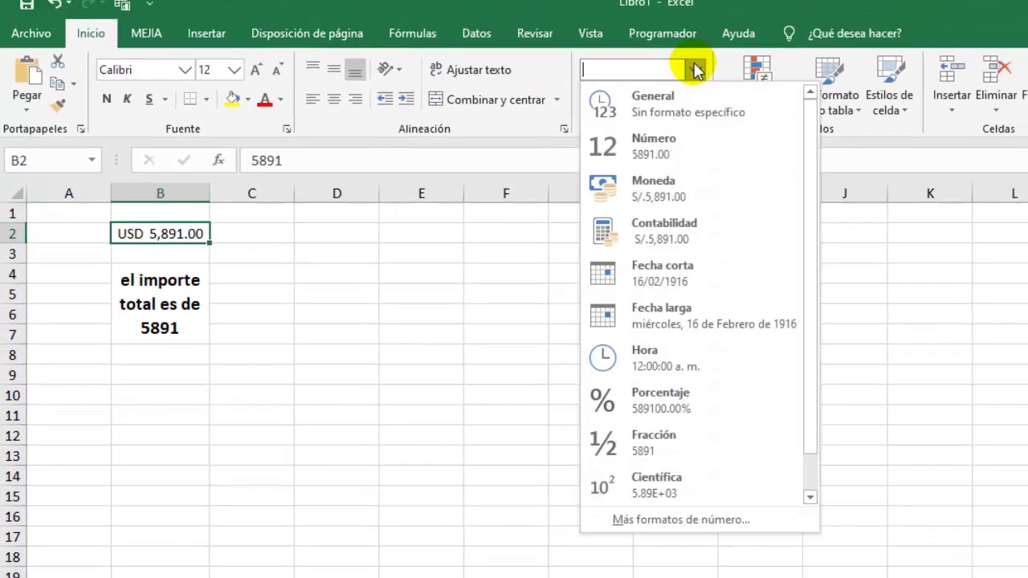
left_click(652, 519)
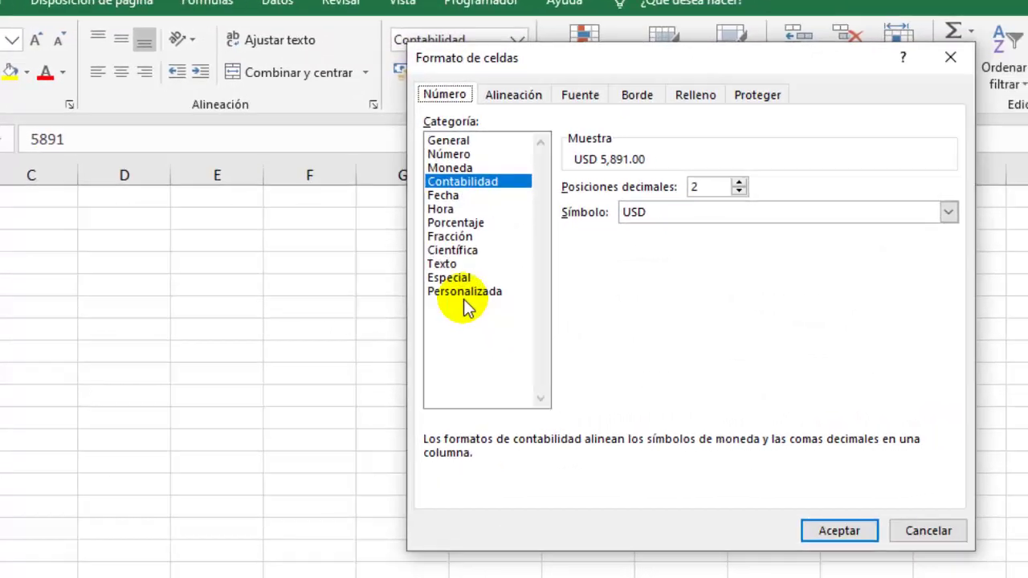
left_click(617, 298)
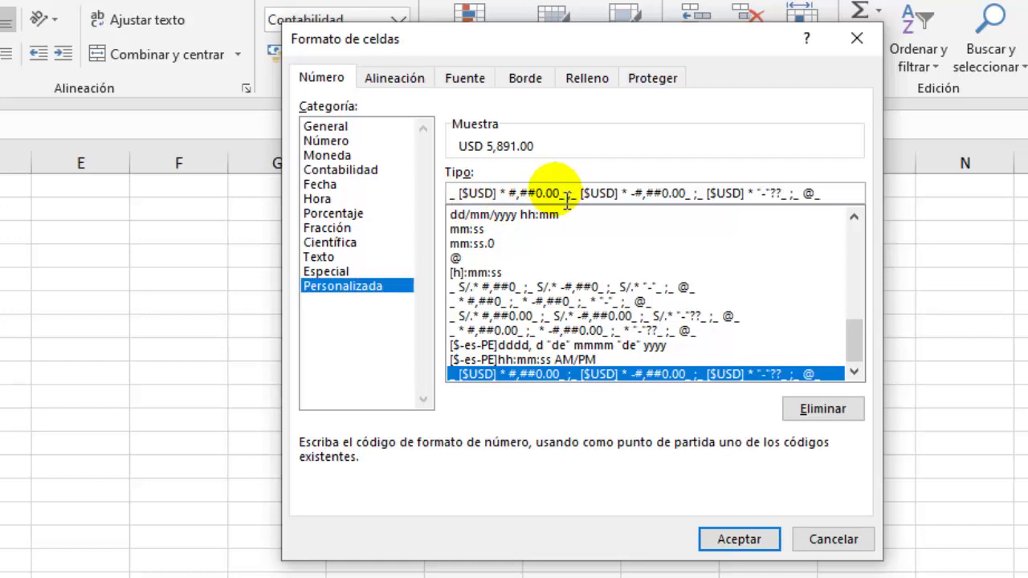
left_click_drag(559, 199, 448, 194)
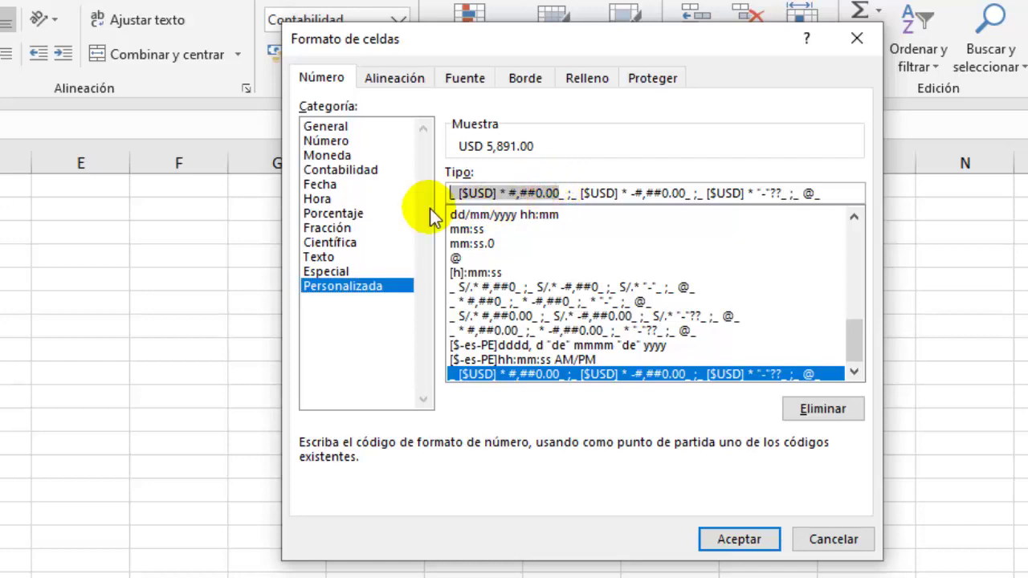
key("ctrl+c")
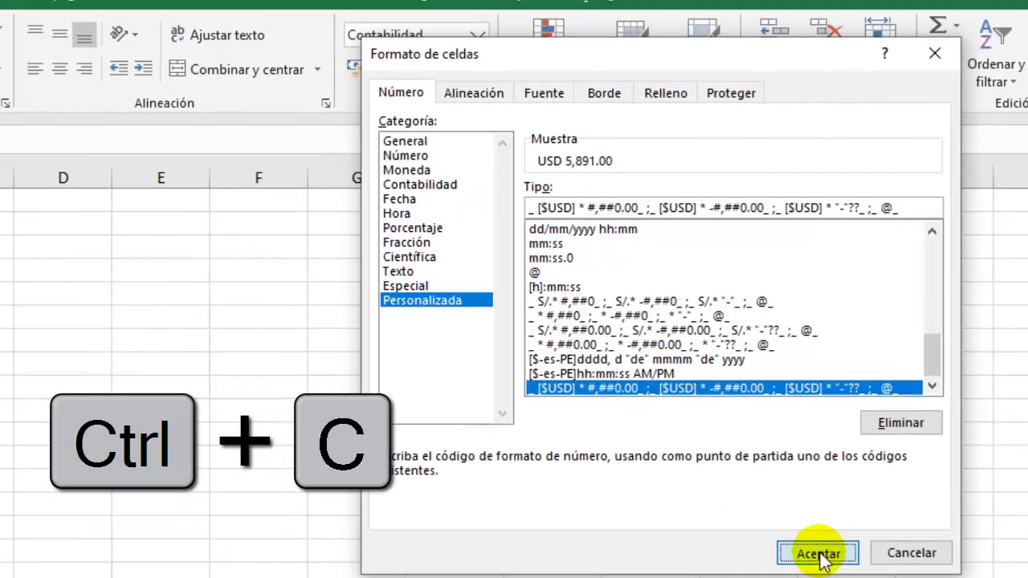
left_click(739, 539)
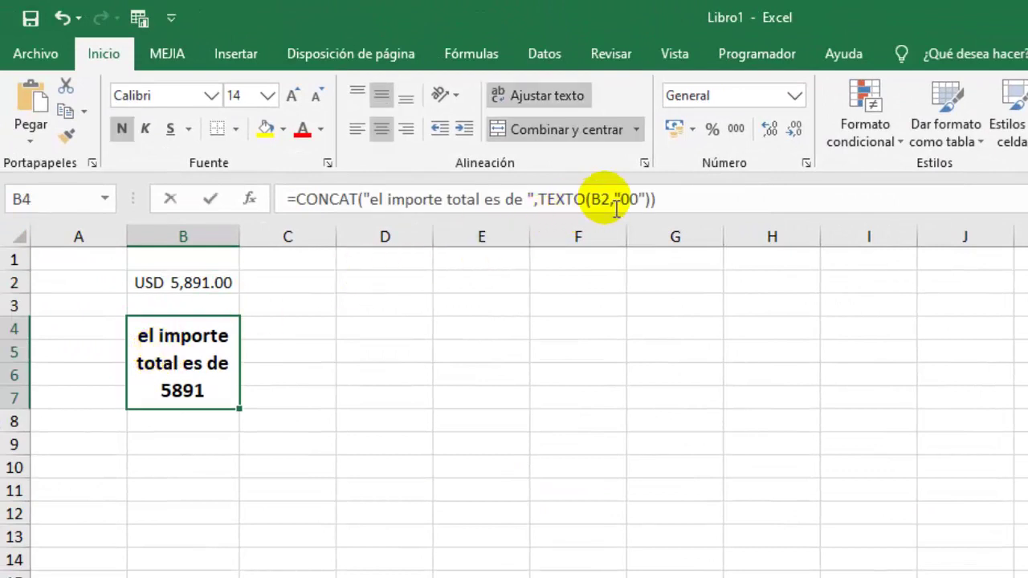
Replace "00" in B4's TEXTO with the pasted USD format code, showing USD 5,891.00
left_click(603, 199)
left_click(633, 201)
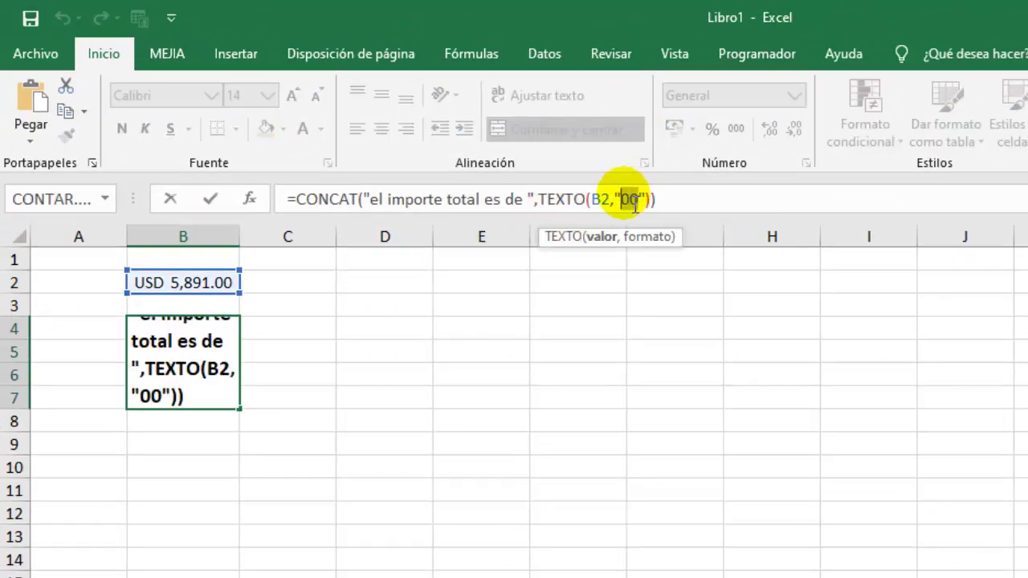
key("ctrl+v")
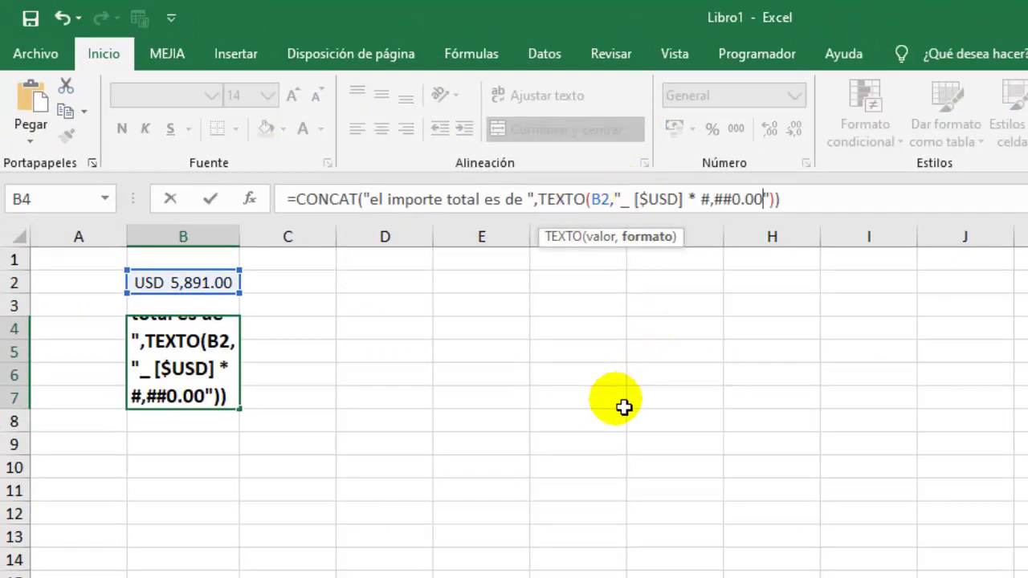
key("Return")
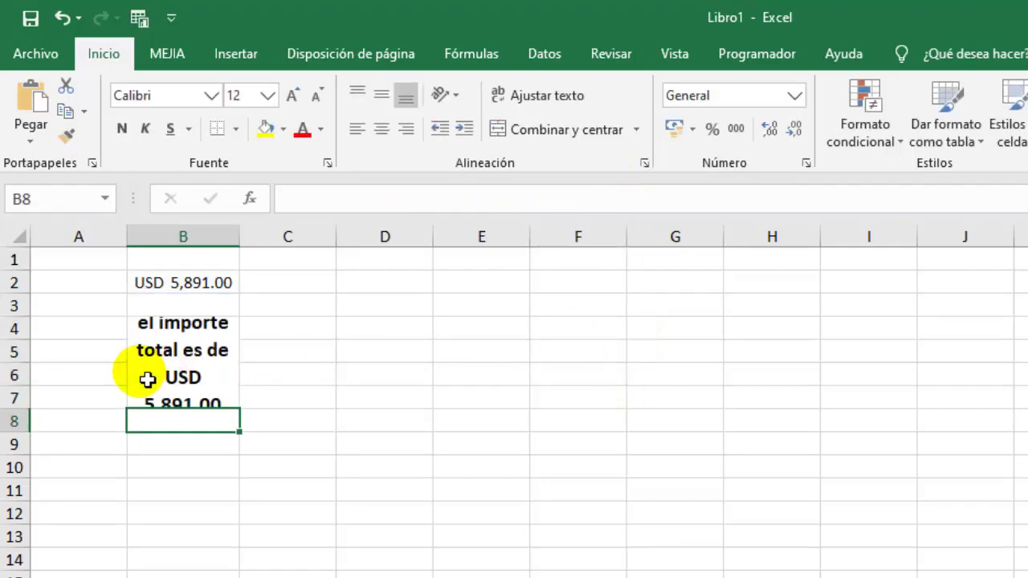
Merge B4:B9 into one centred cell holding the sentence
left_click_drag(148, 380, 184, 443)
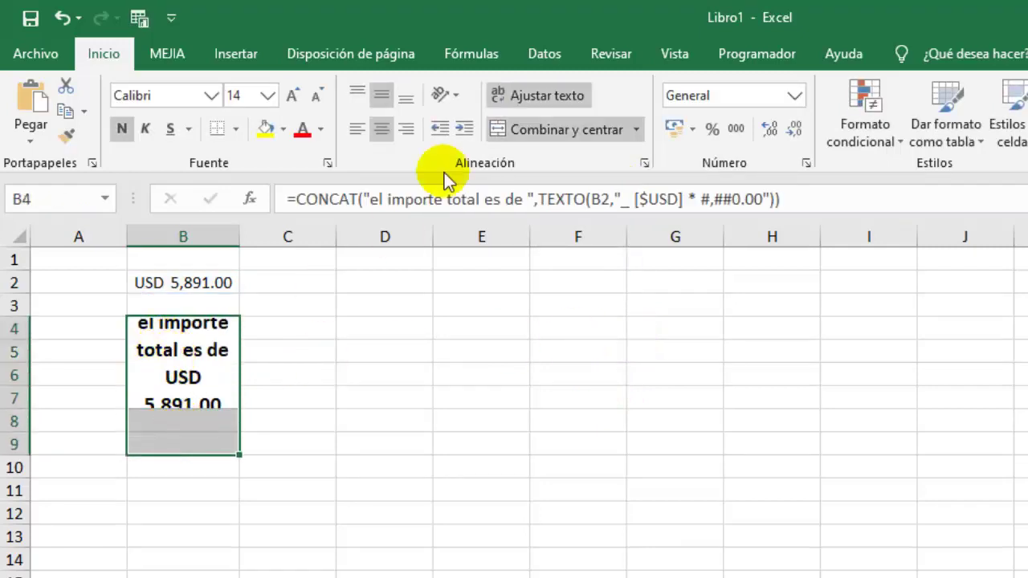
left_click(571, 130)
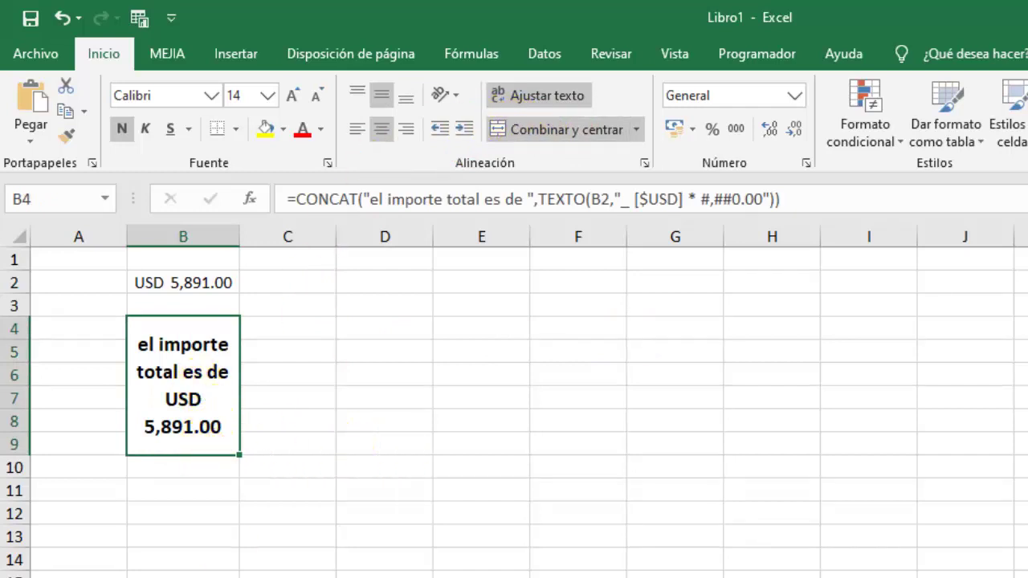
left_click(384, 558)
left_click(210, 288)
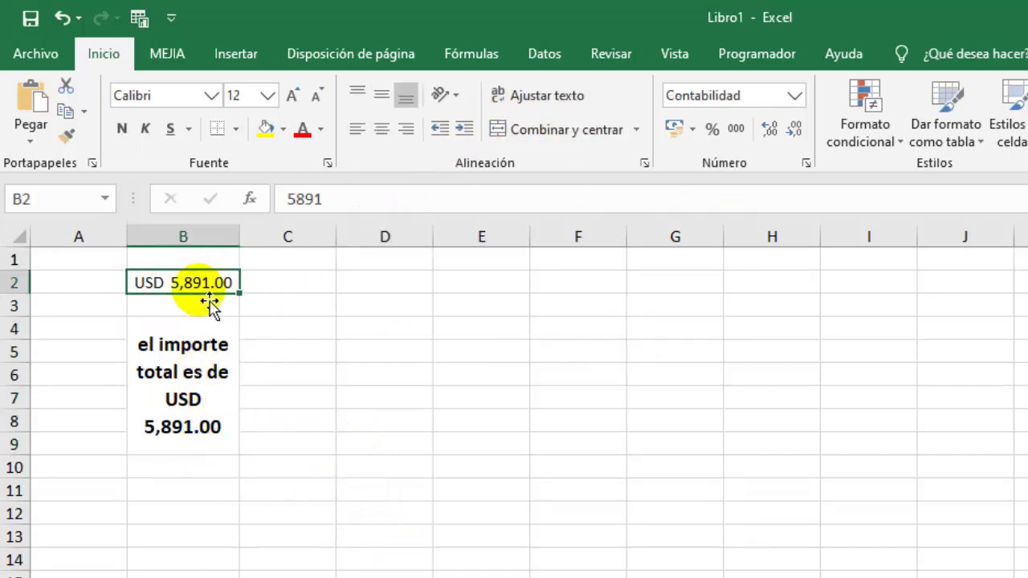
Try the amounts 89.97 and then 78.5 in B2
type("8")
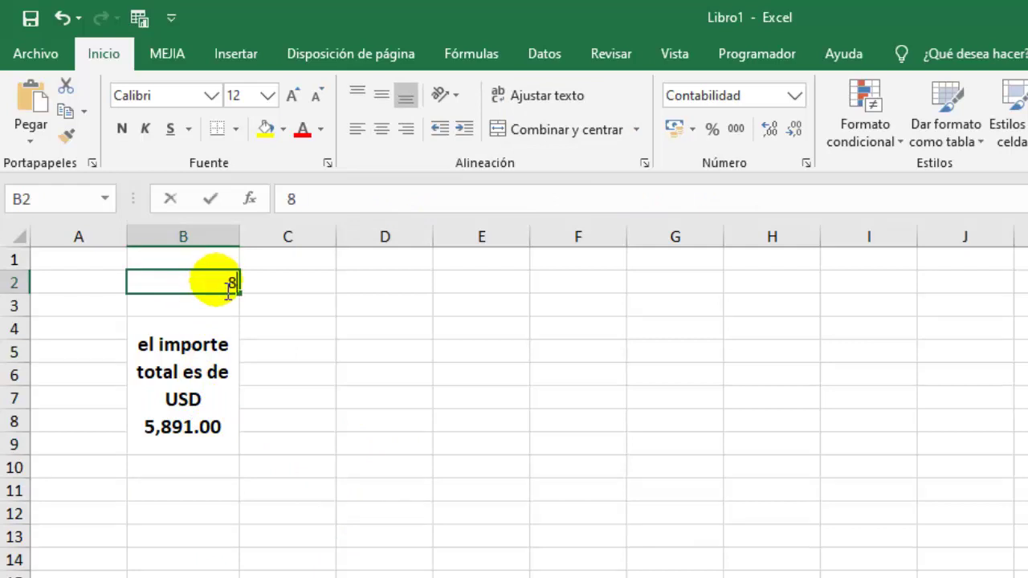
type("9.97")
key("Return")
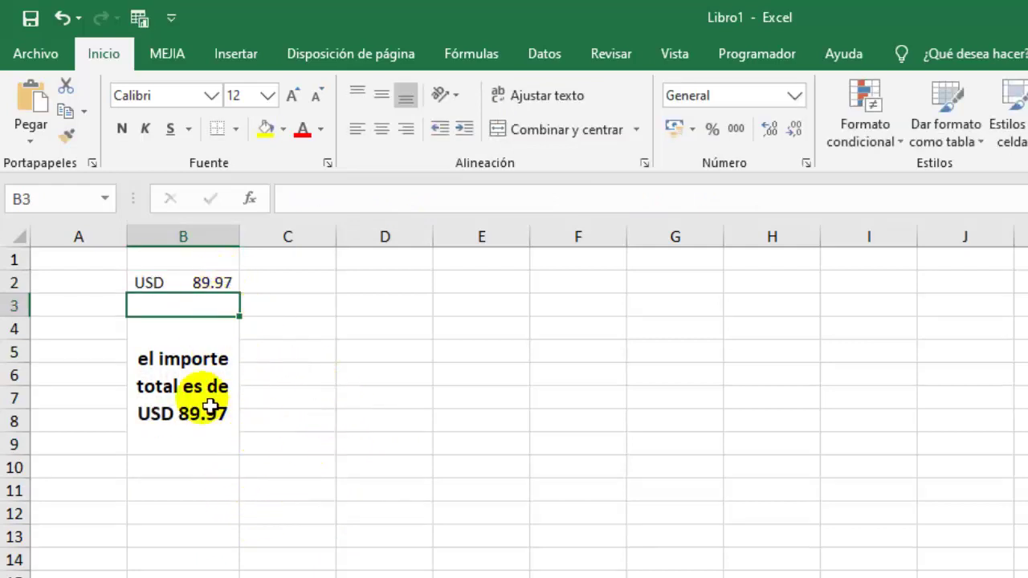
left_click(202, 283)
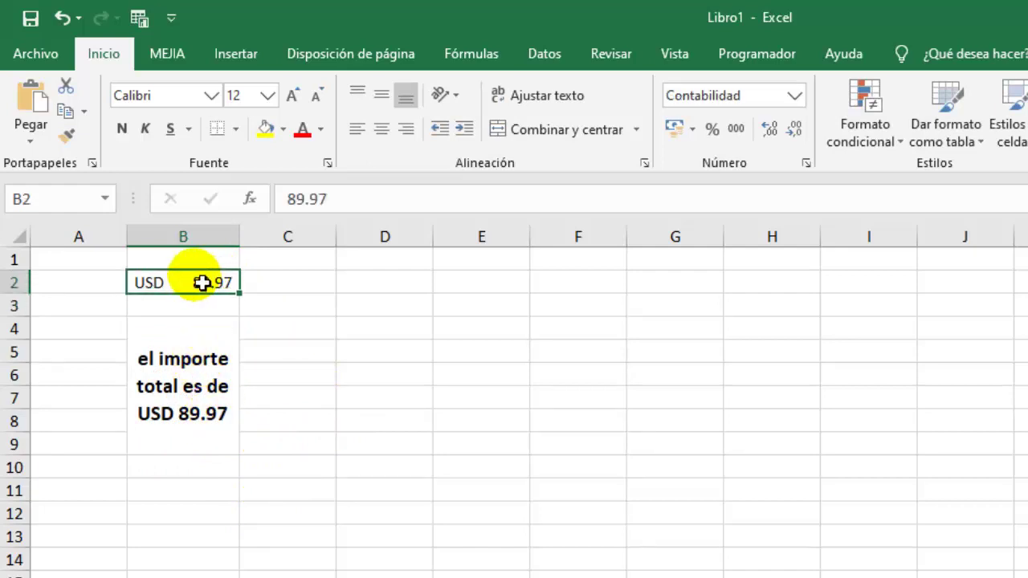
type("78")
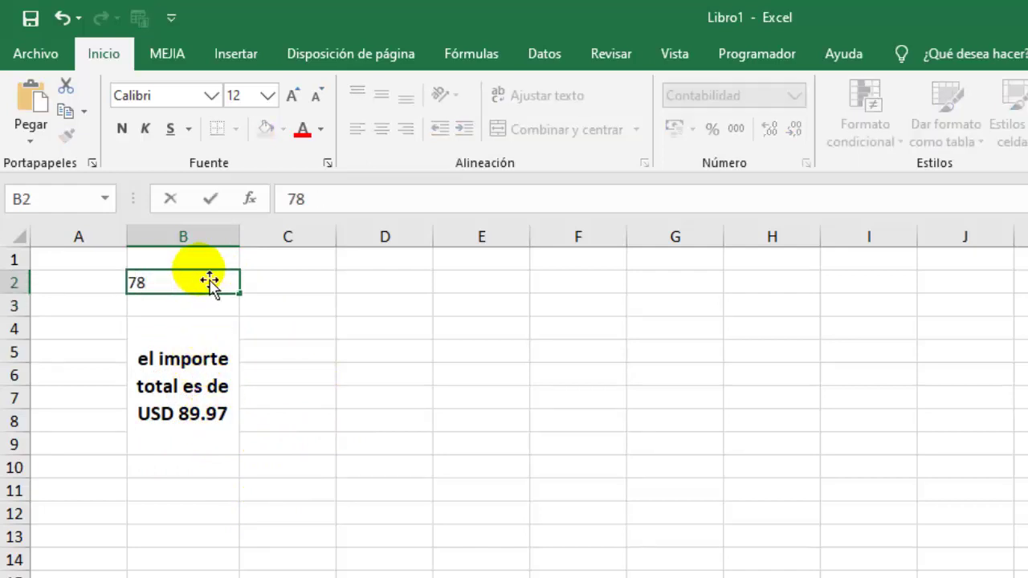
type("USD 78.5")
key("Return")
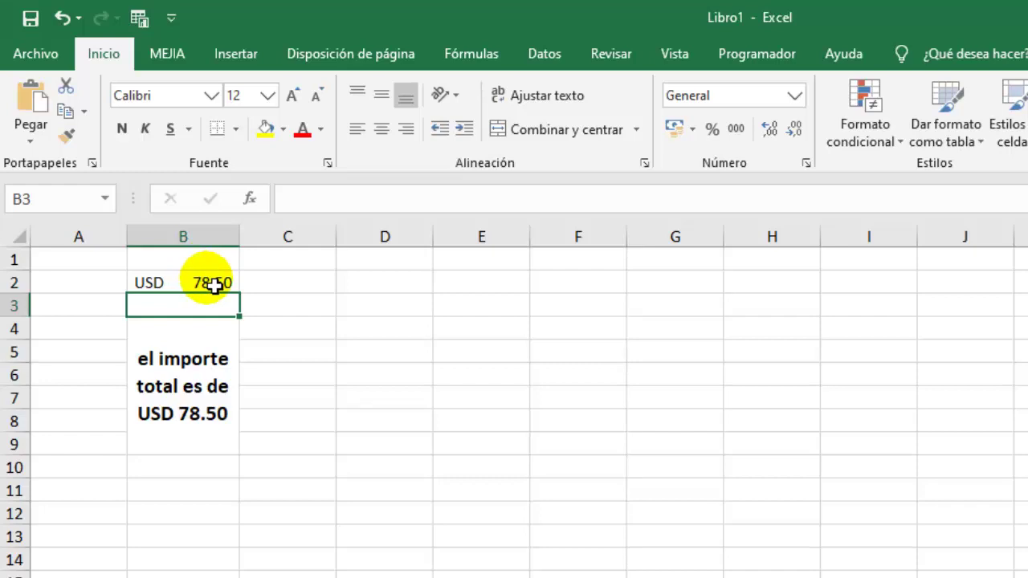
Replace B2's amount with 0.59 so the sentence reads USD 0.59
left_click(207, 282)
key("F2")
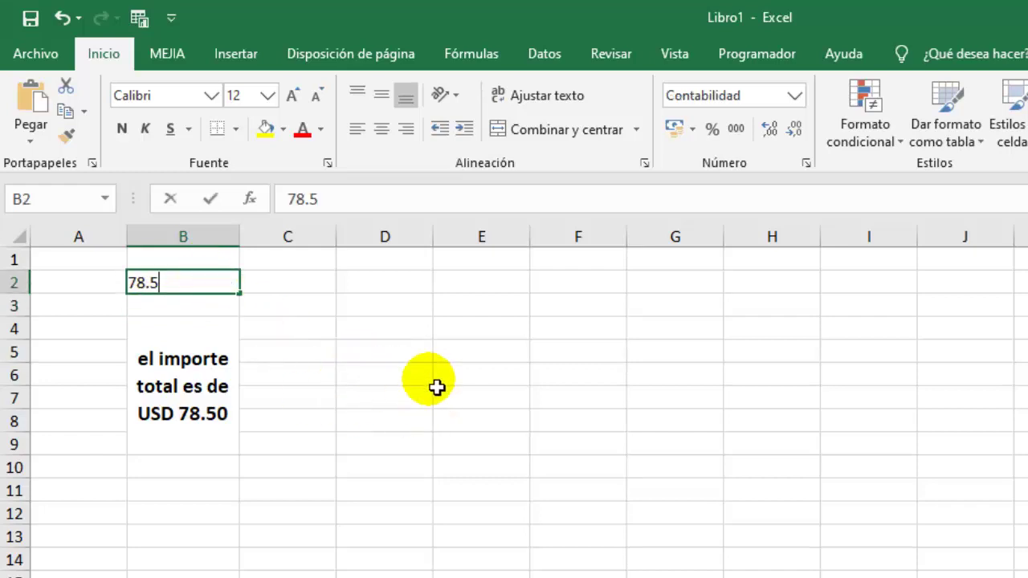
key("BackSpace")
key("BackSpace")
key("BackSpace")
type("0.")
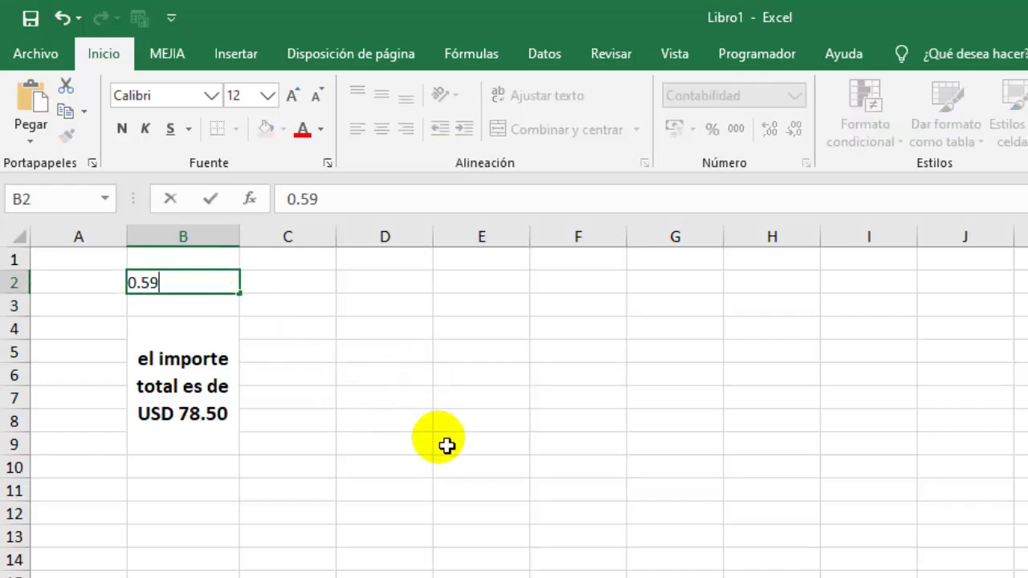
key("Return")
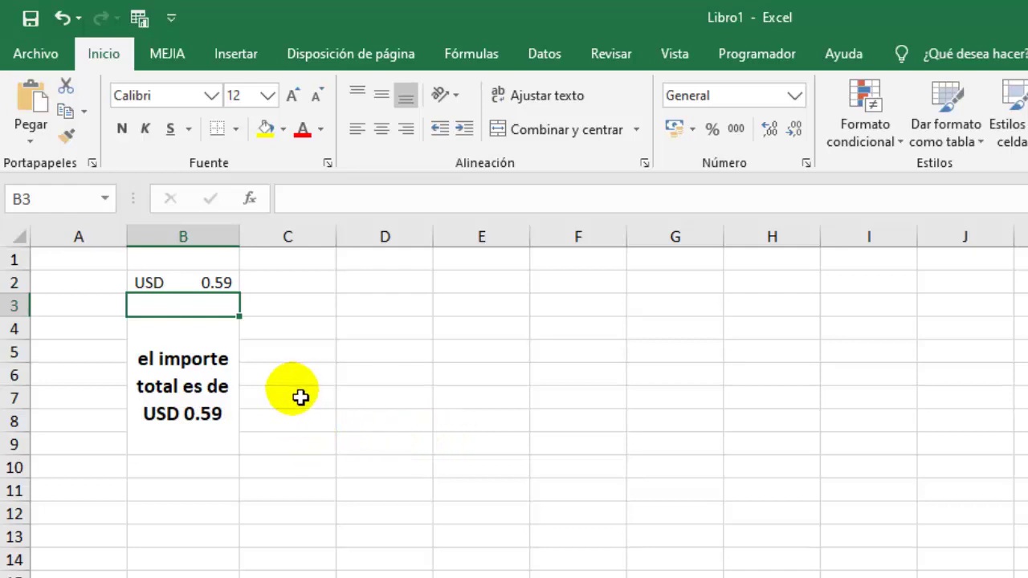
left_click(302, 445)
left_click(205, 283)
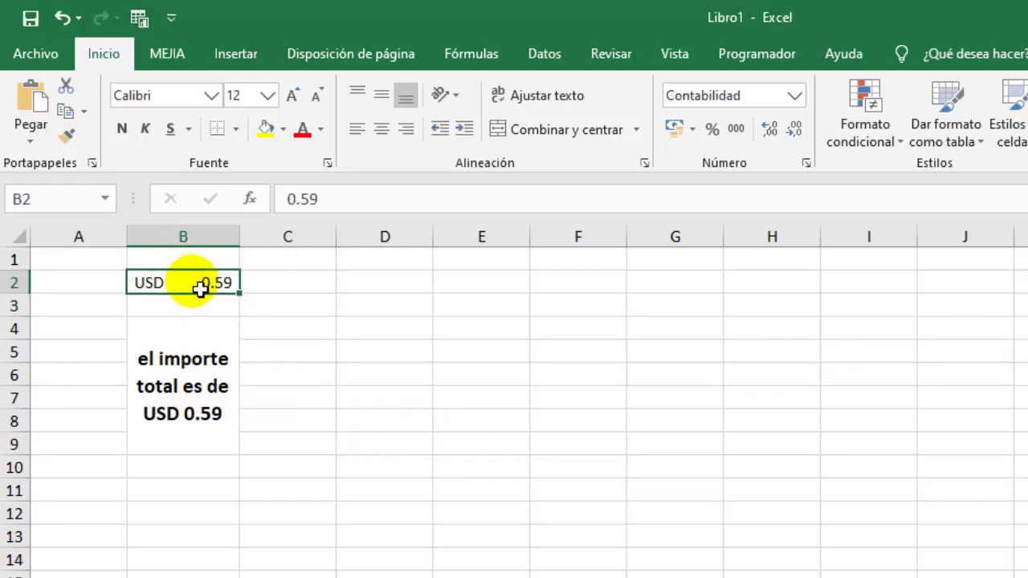
Apply the ¥ Chino (China) accounting format to B2, showing ¥ 0.59
left_click(686, 135)
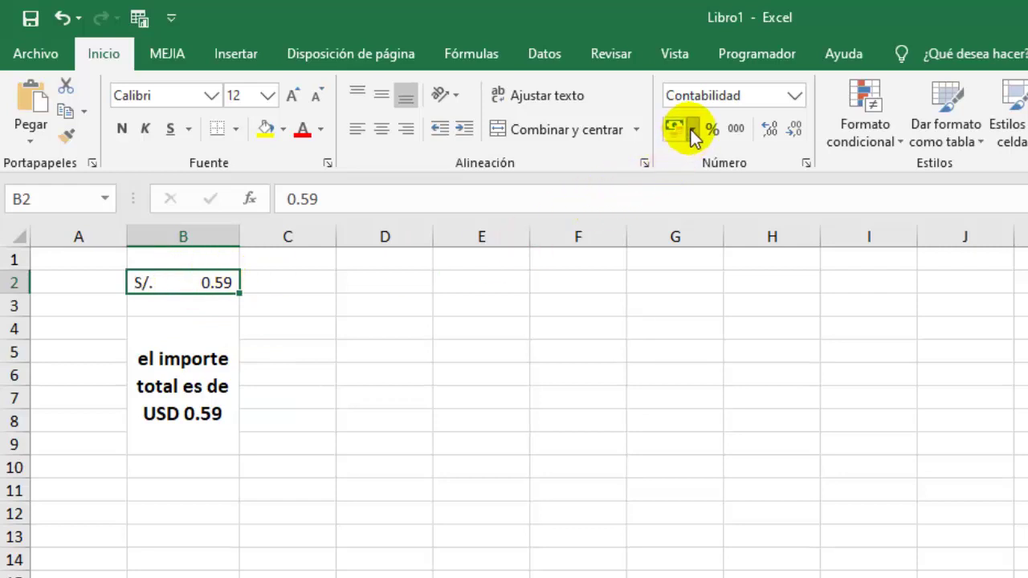
left_click(692, 130)
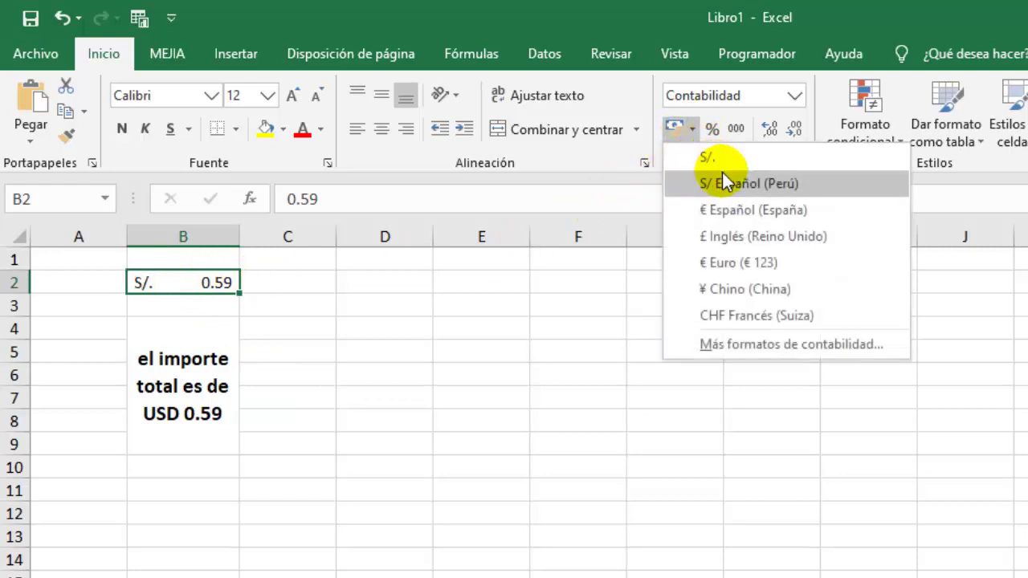
left_click(761, 298)
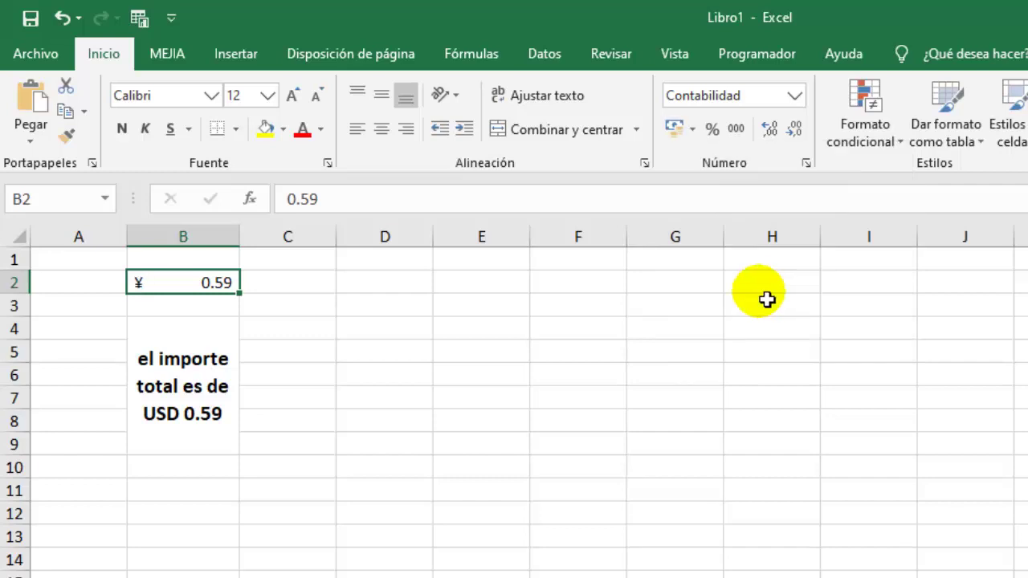
left_click(425, 377)
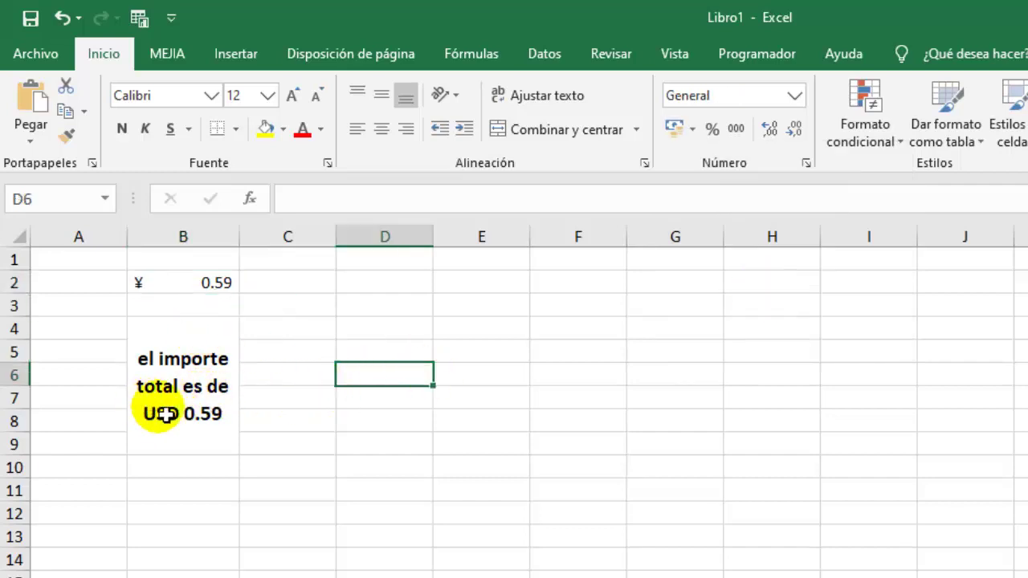
left_click(195, 413)
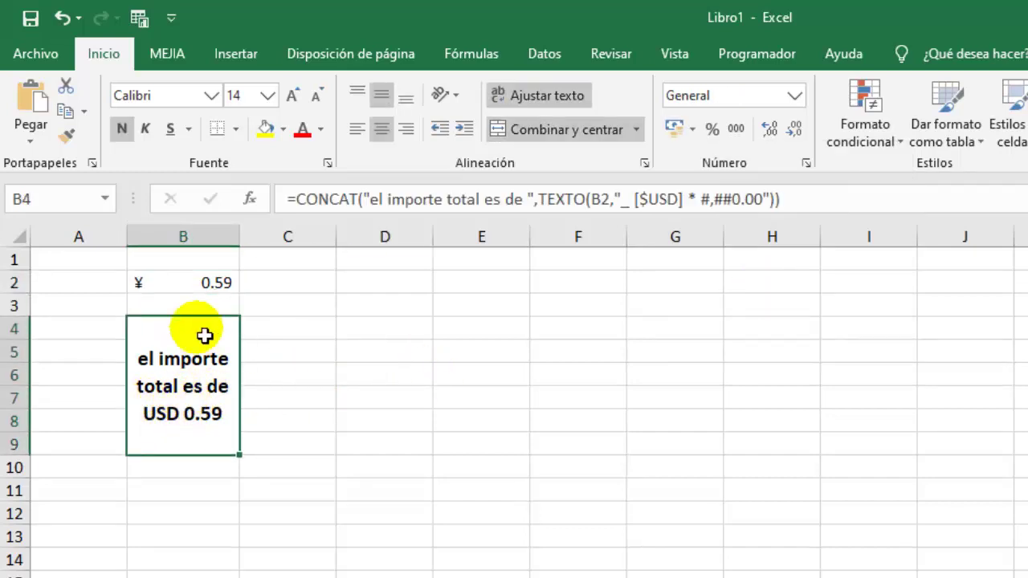
left_click(217, 281)
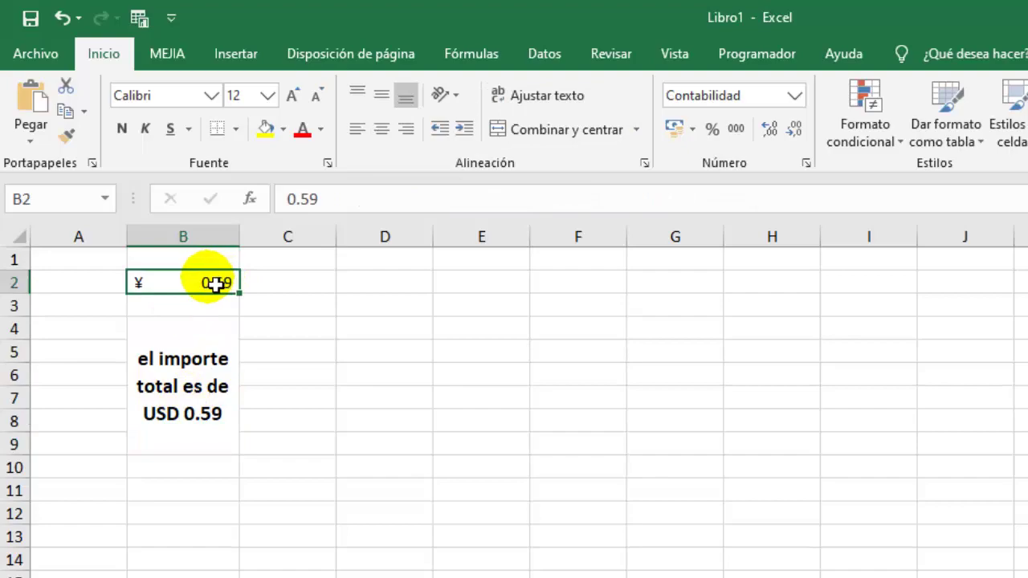
Select and copy the [$¥-zh-CN] yuan code from B2's custom number format
left_click(793, 96)
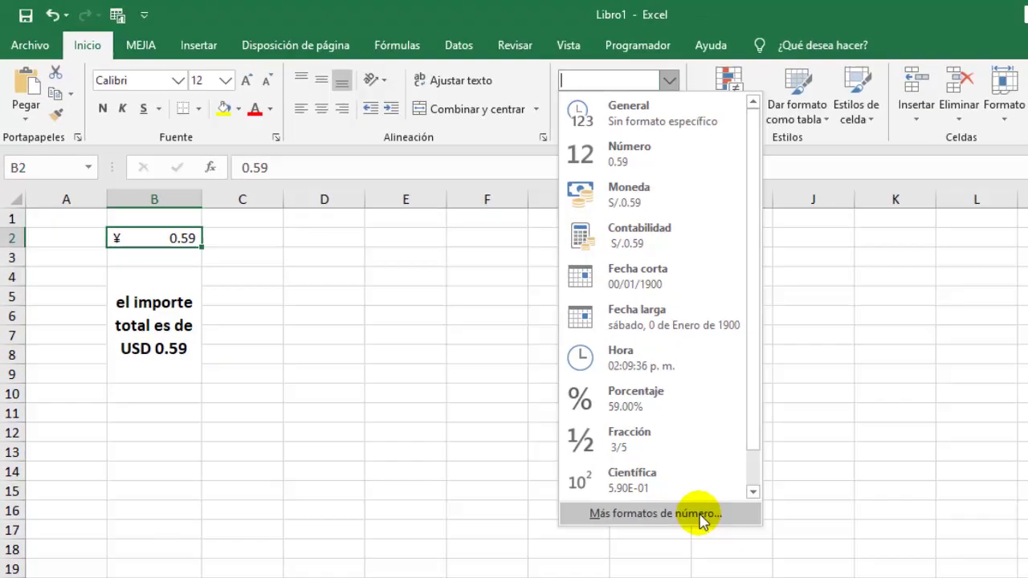
left_click(799, 562)
left_click(598, 295)
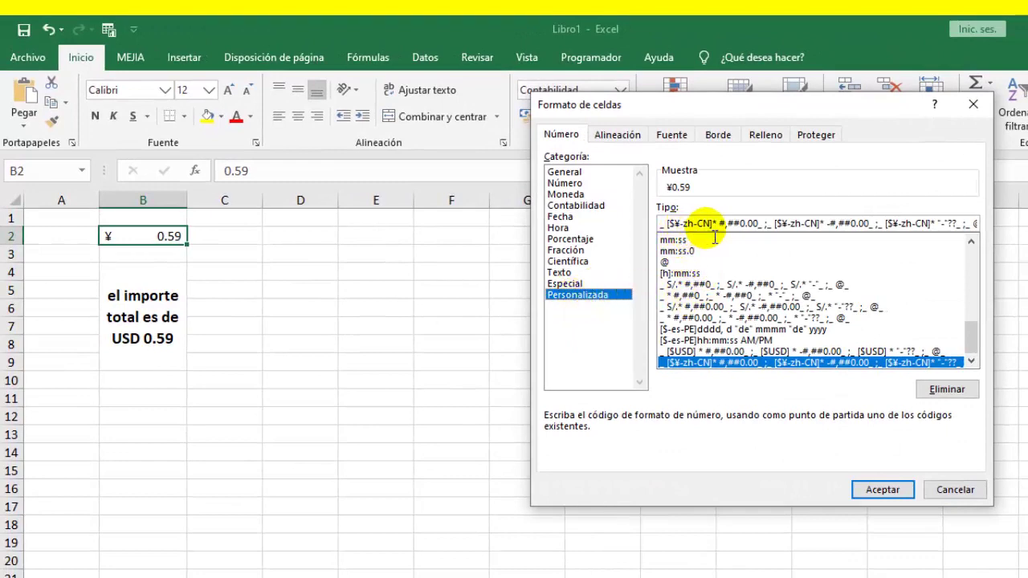
left_click_drag(759, 224, 667, 224)
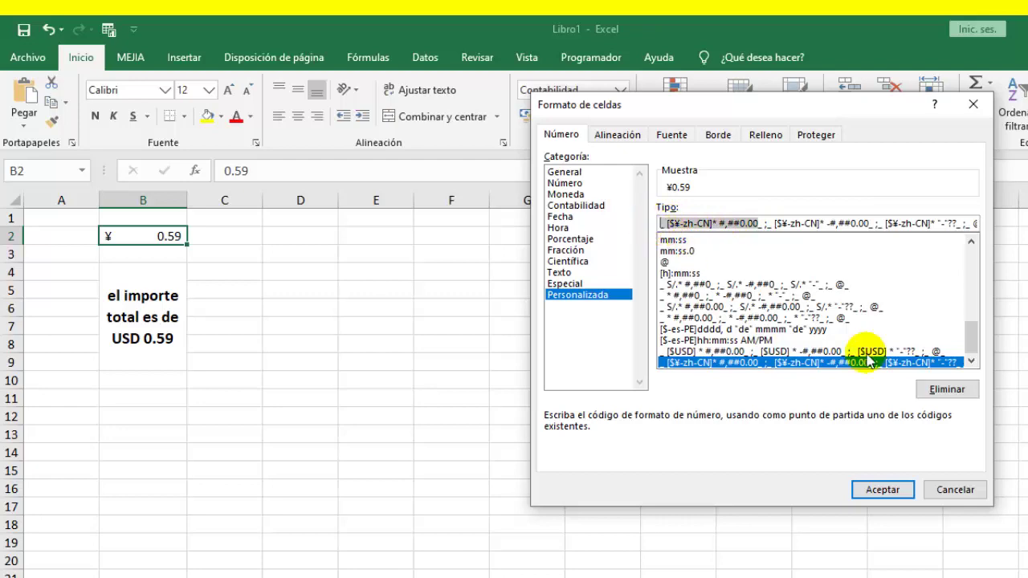
left_click(887, 488)
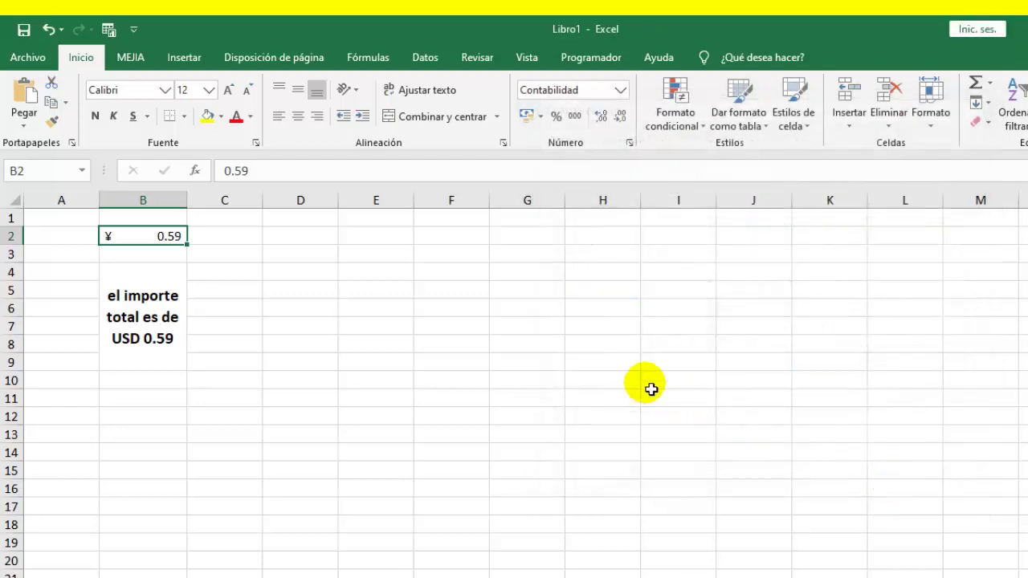
Swap the USD format in B4's TEXTO for [$¥-zh-CN] so it reads ¥0.59
left_click(180, 313)
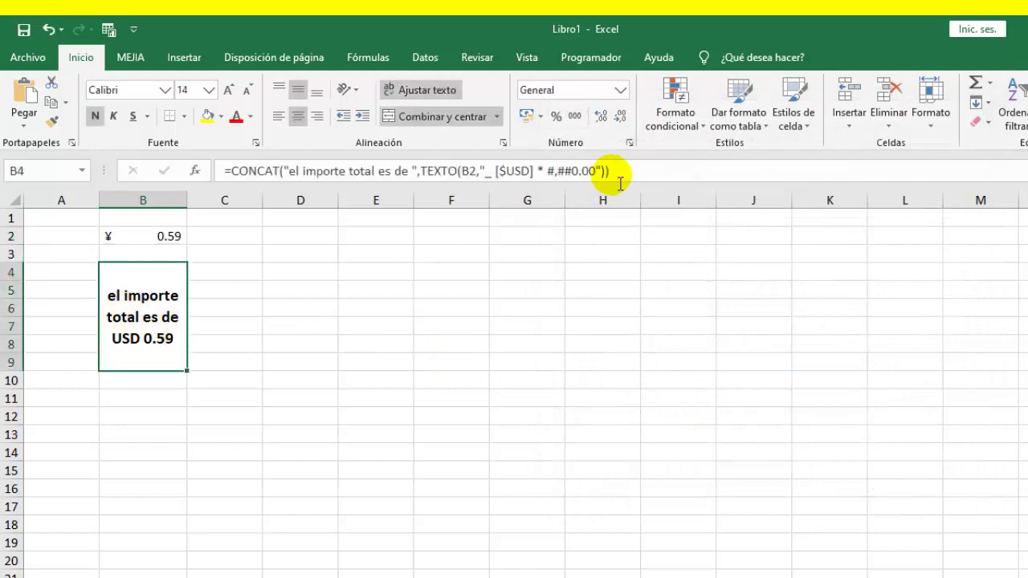
left_click_drag(596, 171, 560, 172)
left_click_drag(547, 181, 521, 180)
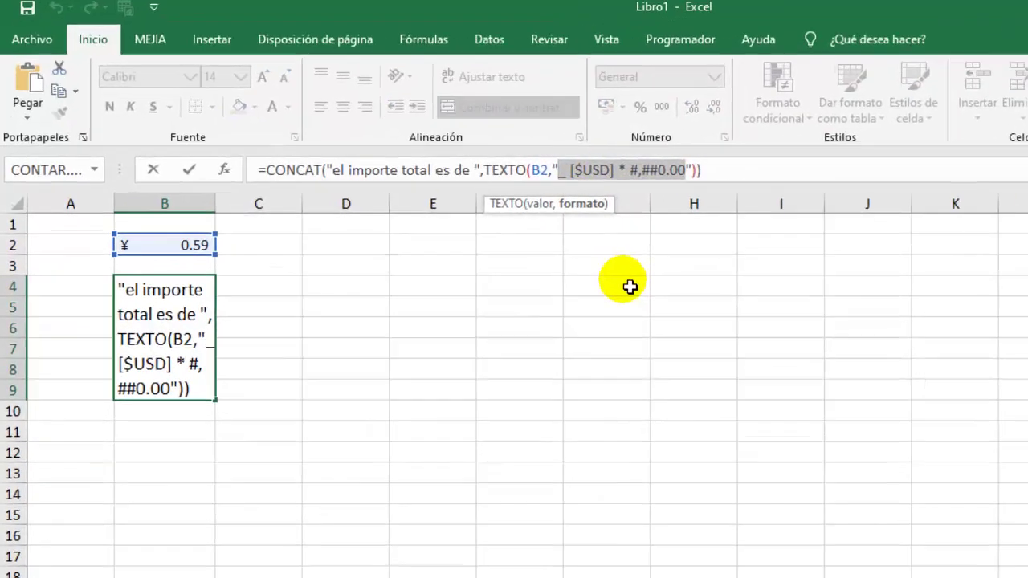
key("Delete")
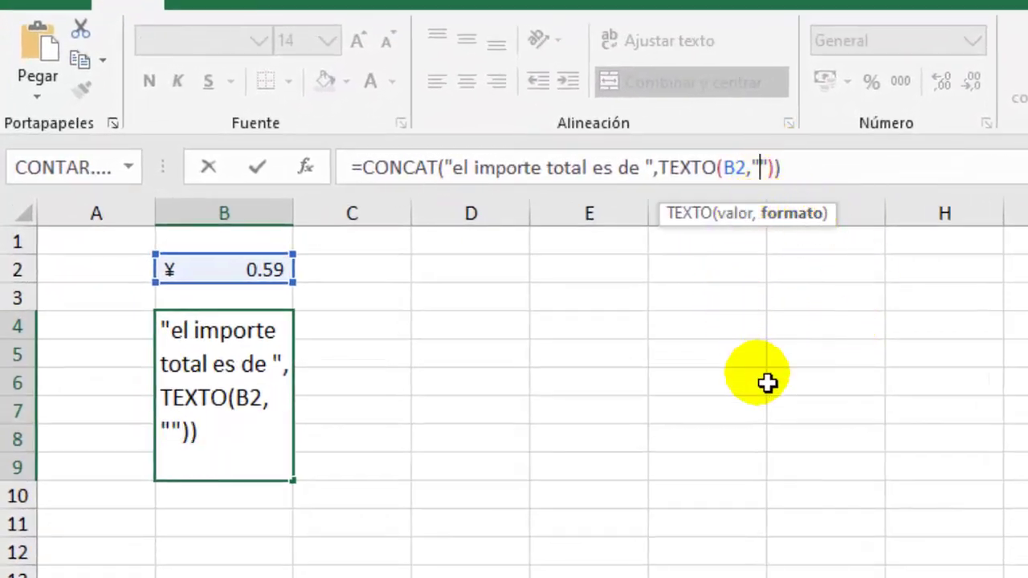
type("_ [$¥-zh-CN]* #,##0.00")
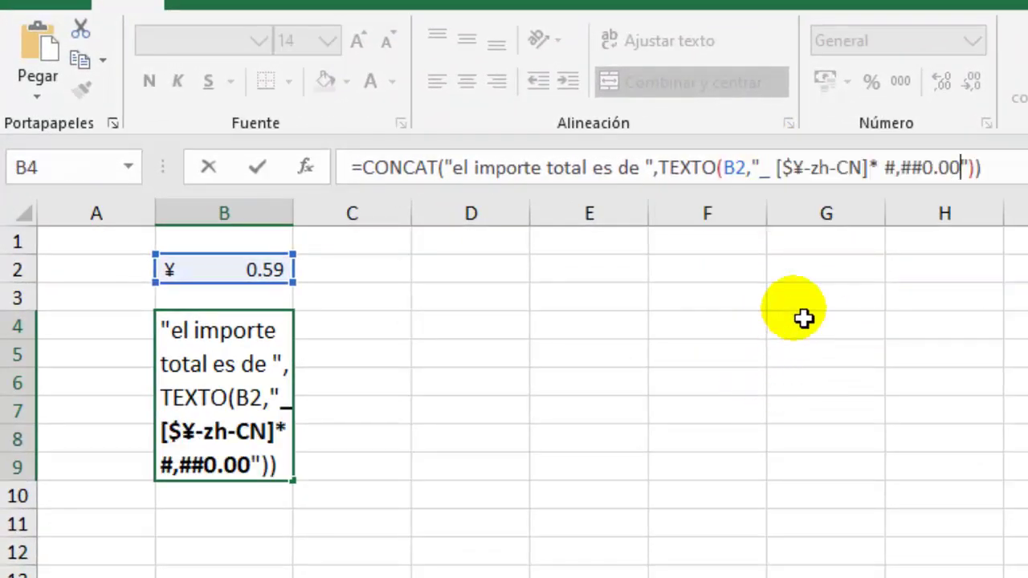
key("Return")
left_click(241, 373)
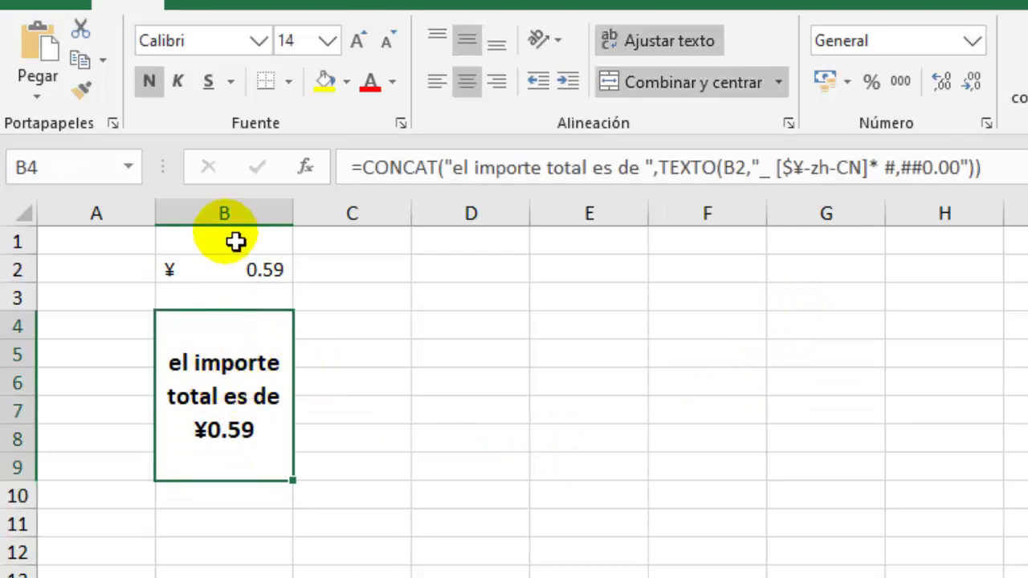
Enter 789,451 in B2 so the sentence shows ¥789,451.00
left_click(259, 272)
type("78")
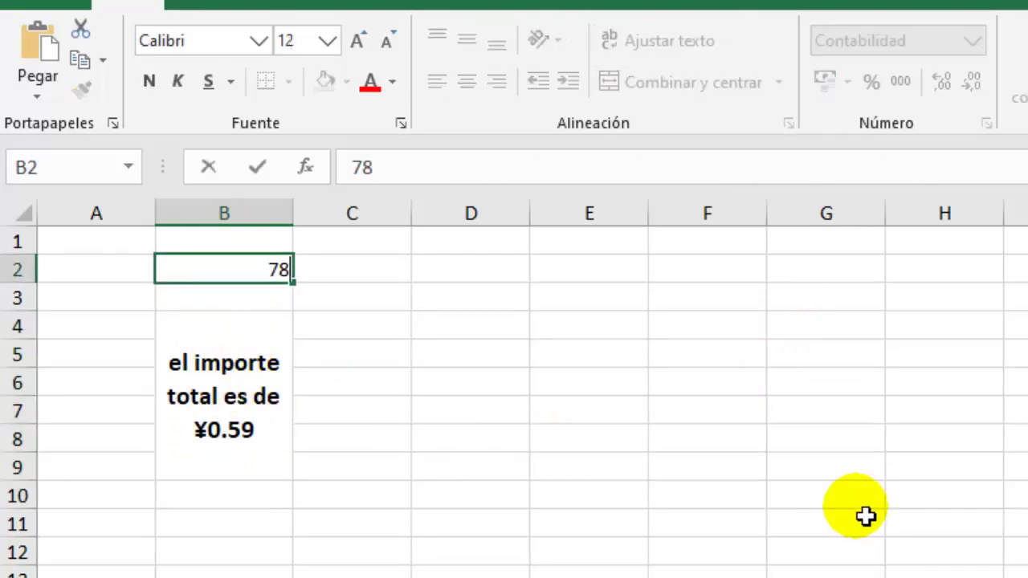
type("9,45")
type("1")
key("Return")
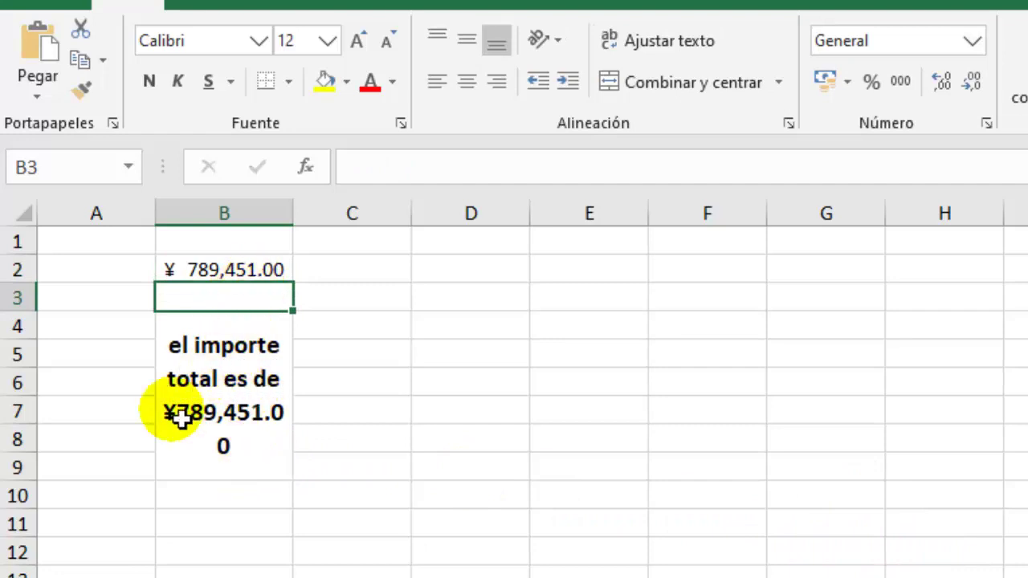
left_click(465, 391)
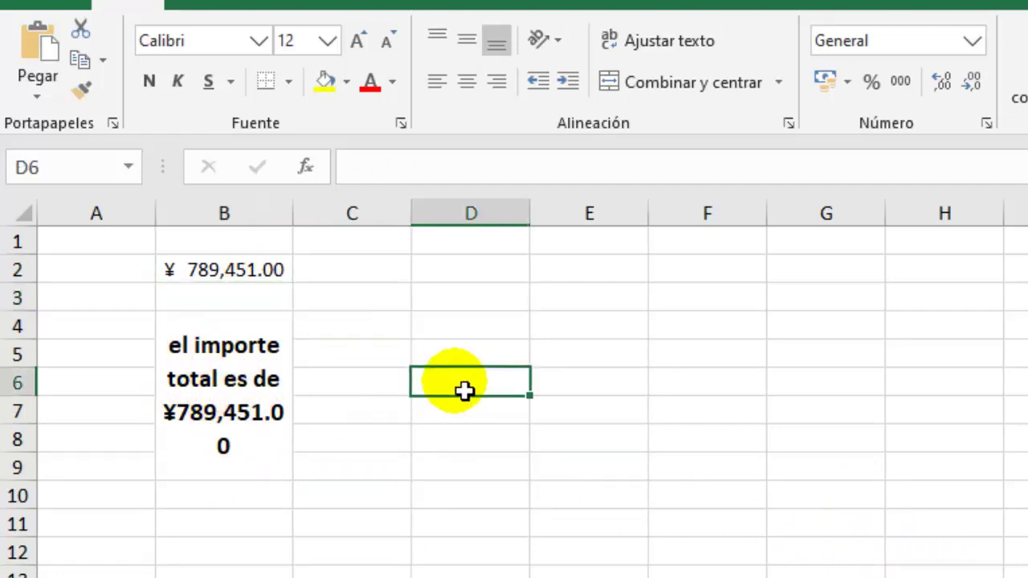
Enter the payment date 17-5-2021 in E2
left_click(607, 277)
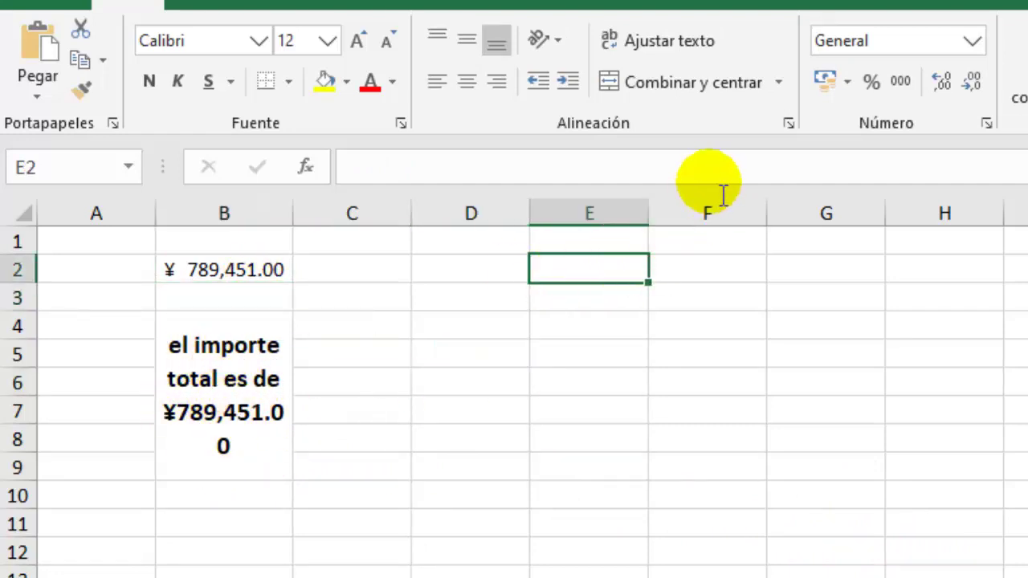
type("17-5-2021")
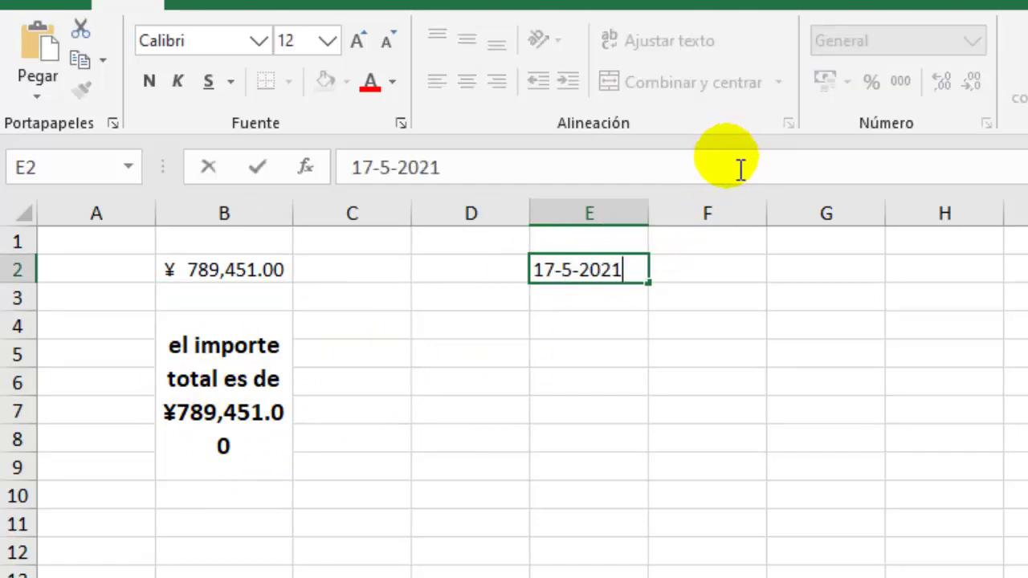
key("Return")
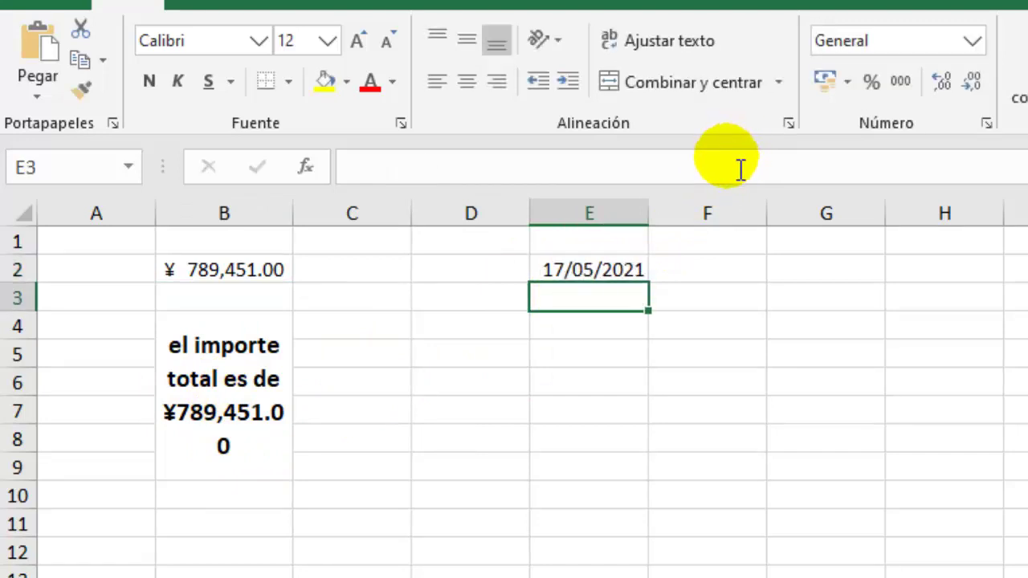
left_click(635, 278)
Give E2 the custom date format dd/mmm/yyyy so it shows 17/May/2021
left_click(974, 49)
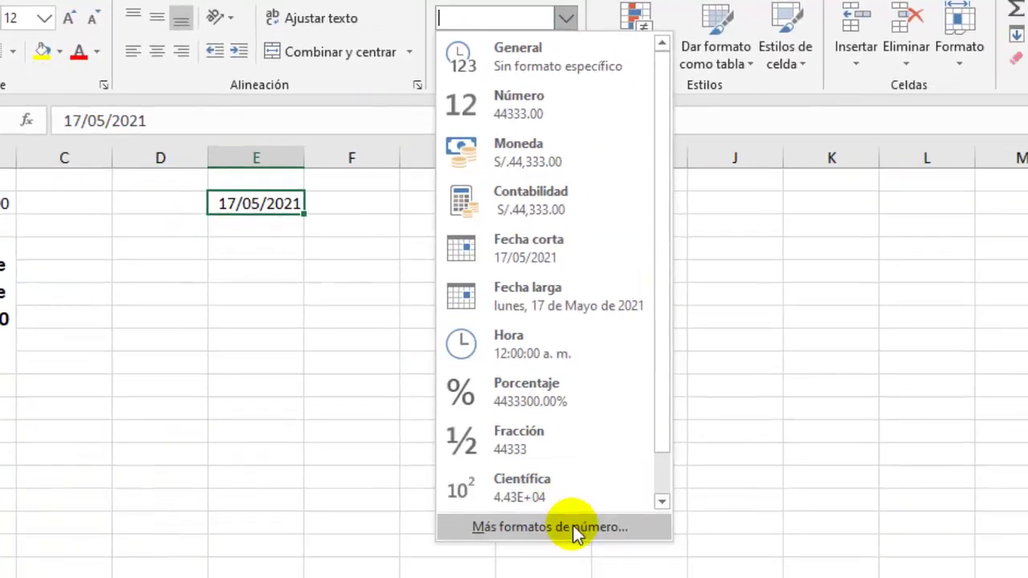
left_click(573, 527)
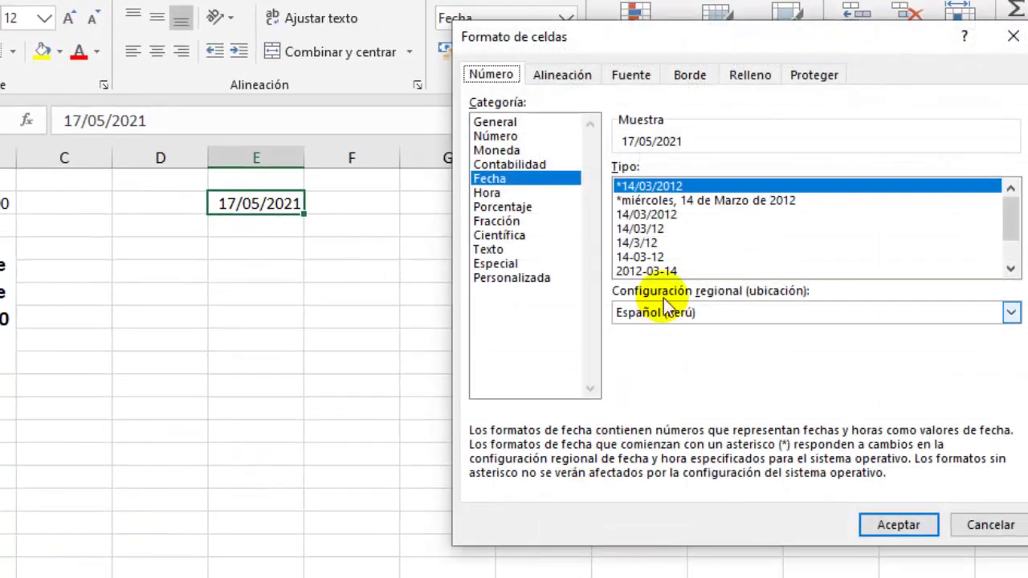
left_click(516, 277)
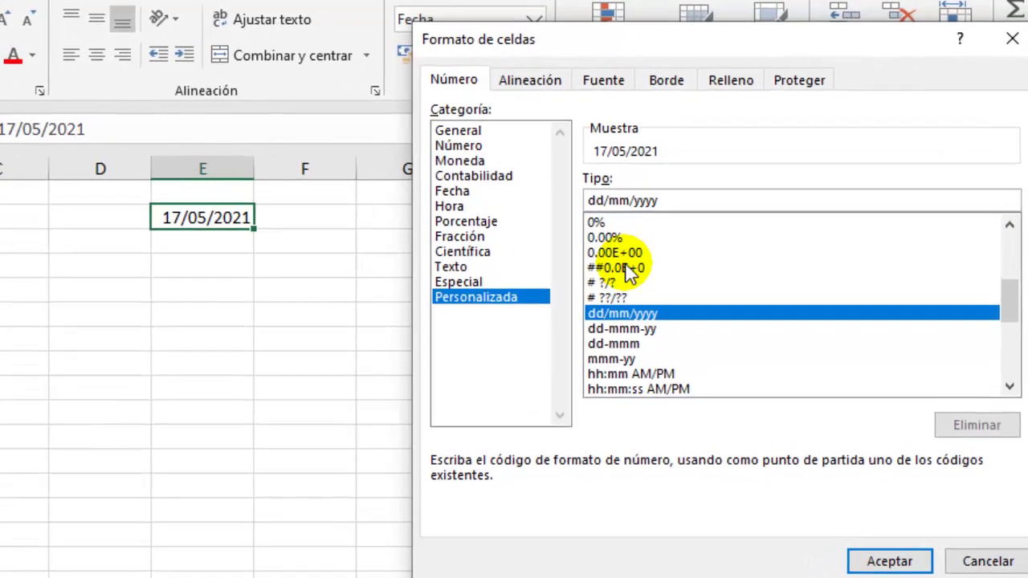
type("m")
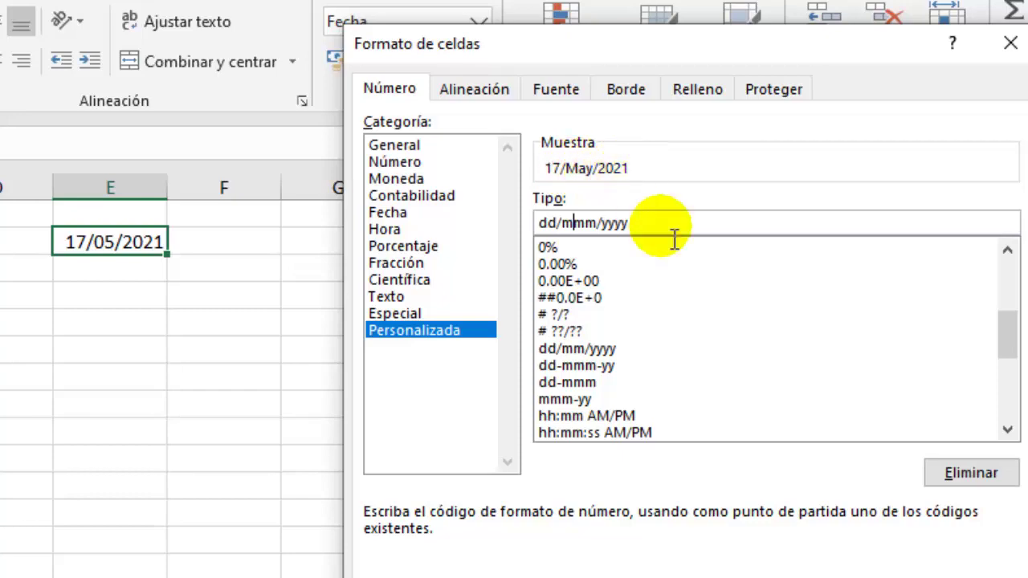
left_click(864, 575)
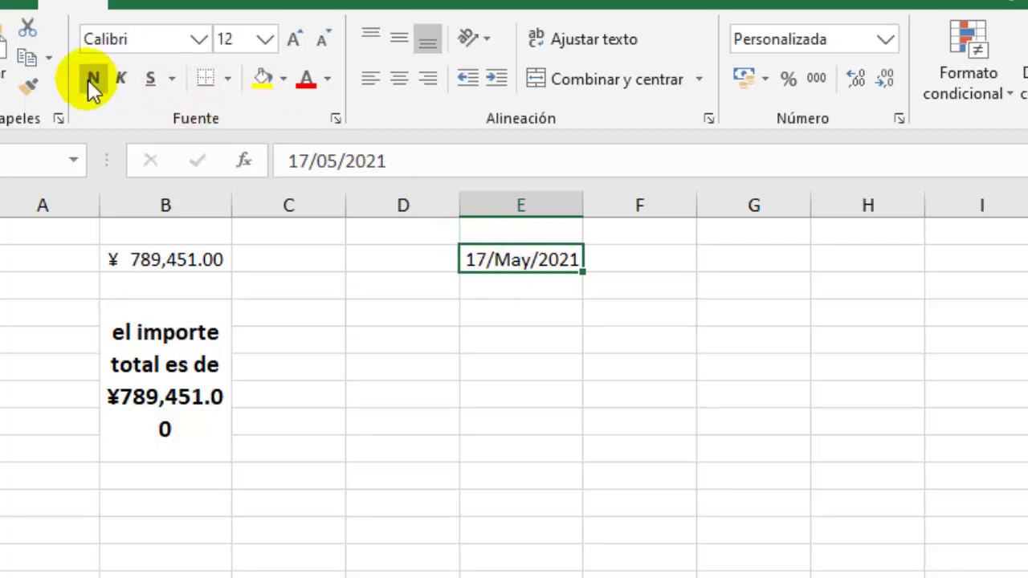
Bold the E2 date, widen column E and merge E5:E9 into one centred cell
left_click(93, 78)
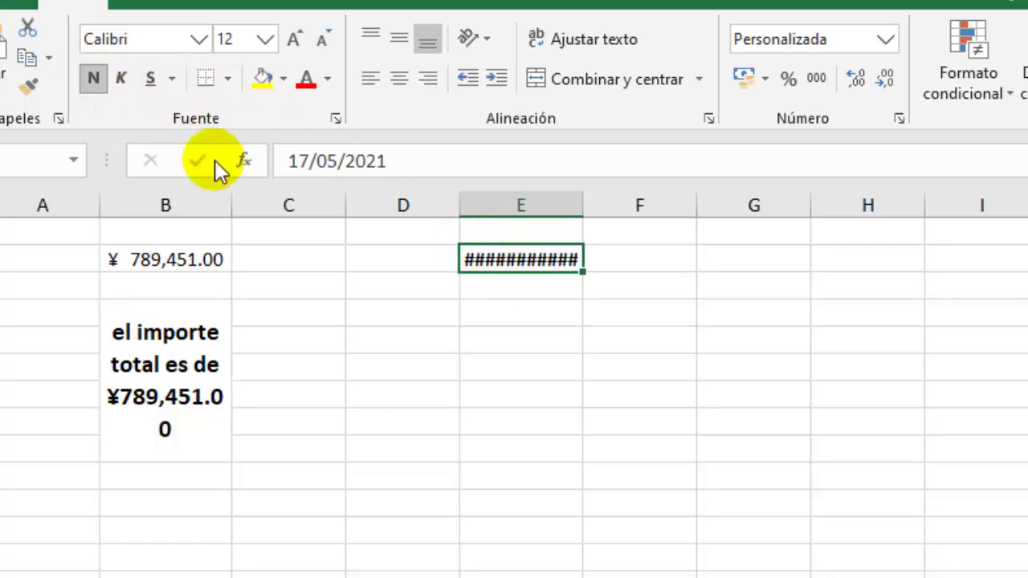
left_click_drag(583, 209, 681, 206)
left_click(195, 378)
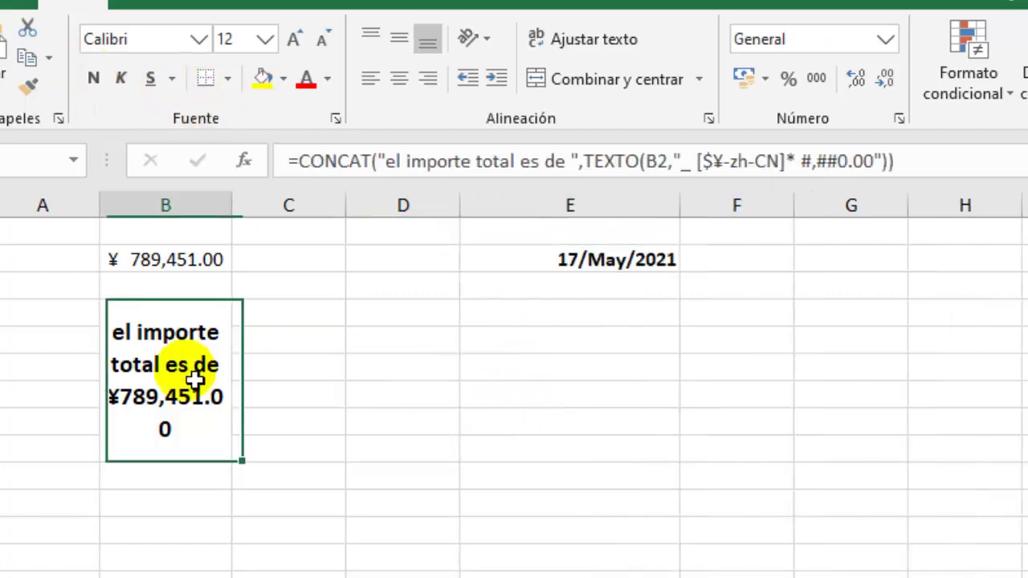
left_click_drag(571, 313, 619, 434)
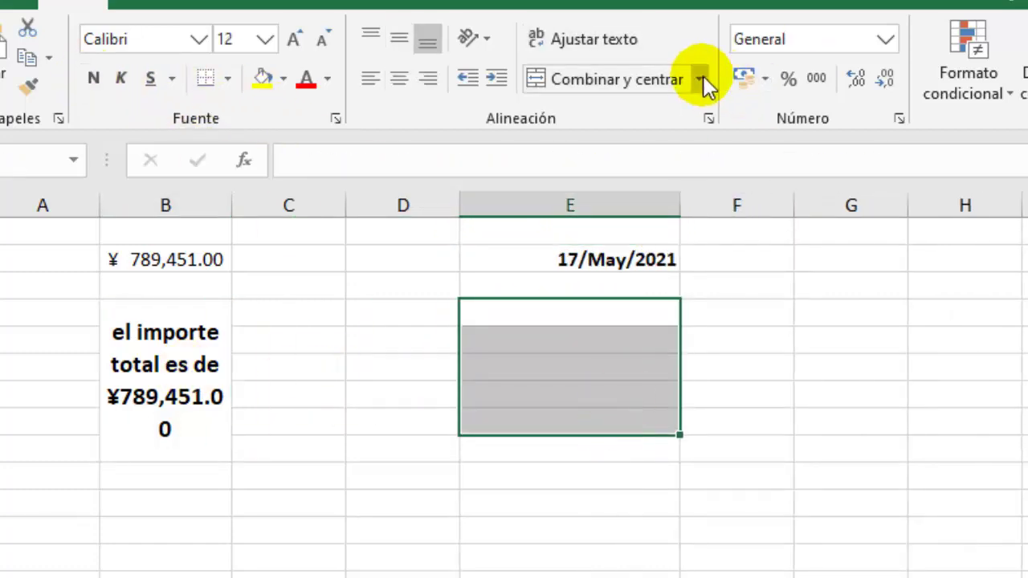
left_click(649, 79)
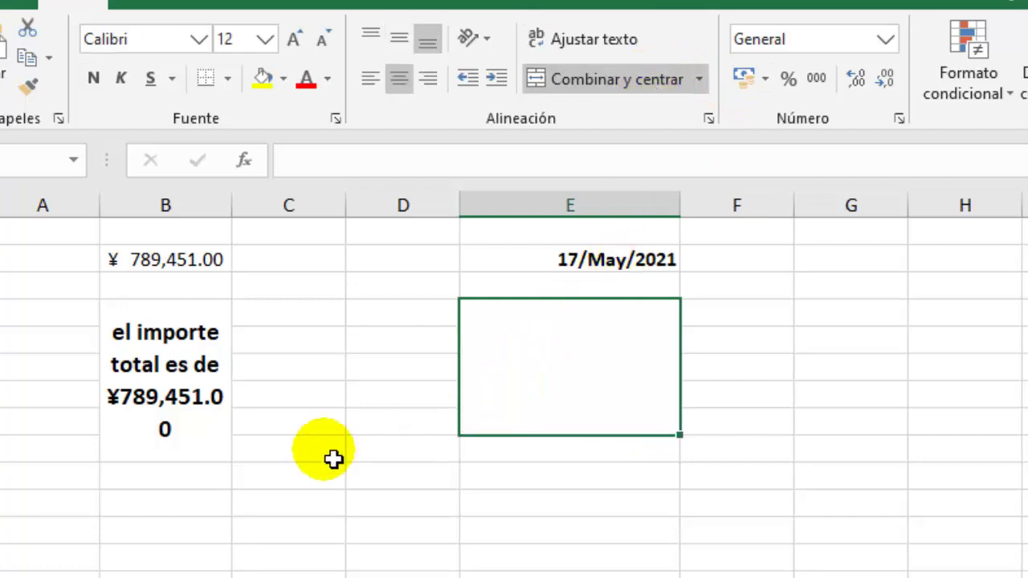
Enter =CONCAT("la fecha de pago es el dia ",TEXTO(E2,"00")) in the merged cell, accepting Excel's correction
type("=conc")
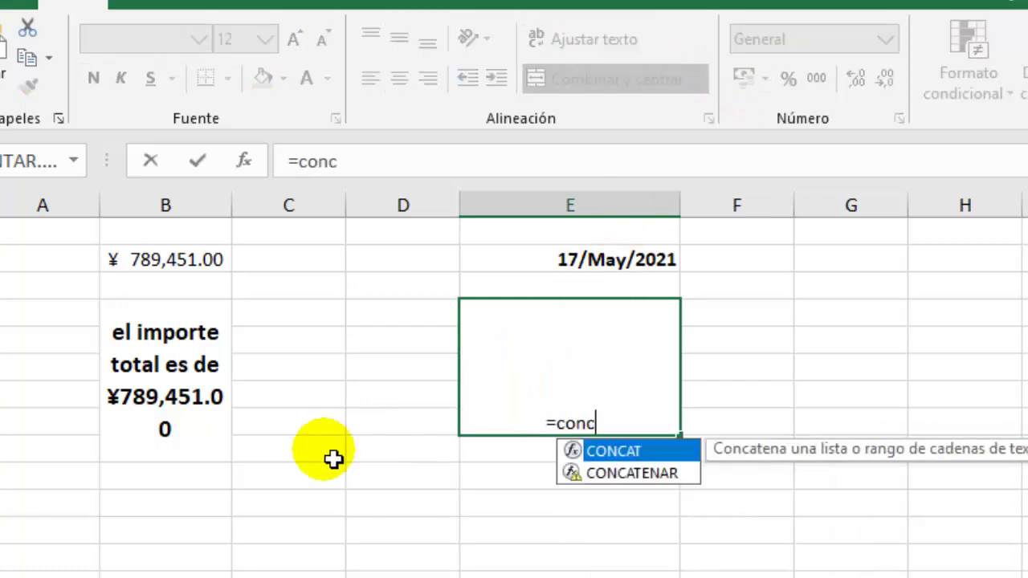
double_click(631, 452)
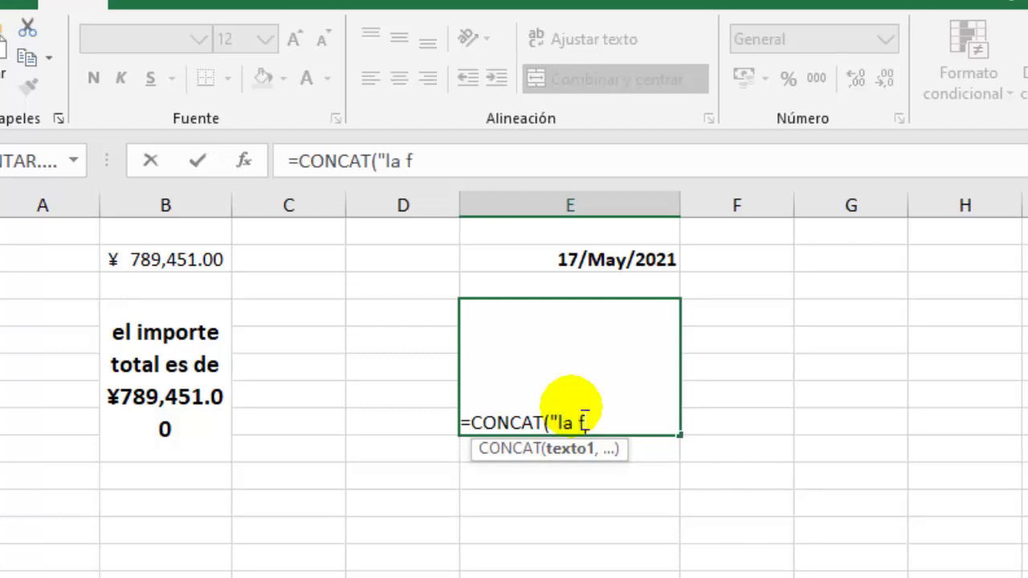
type("echa de pago es el dia")
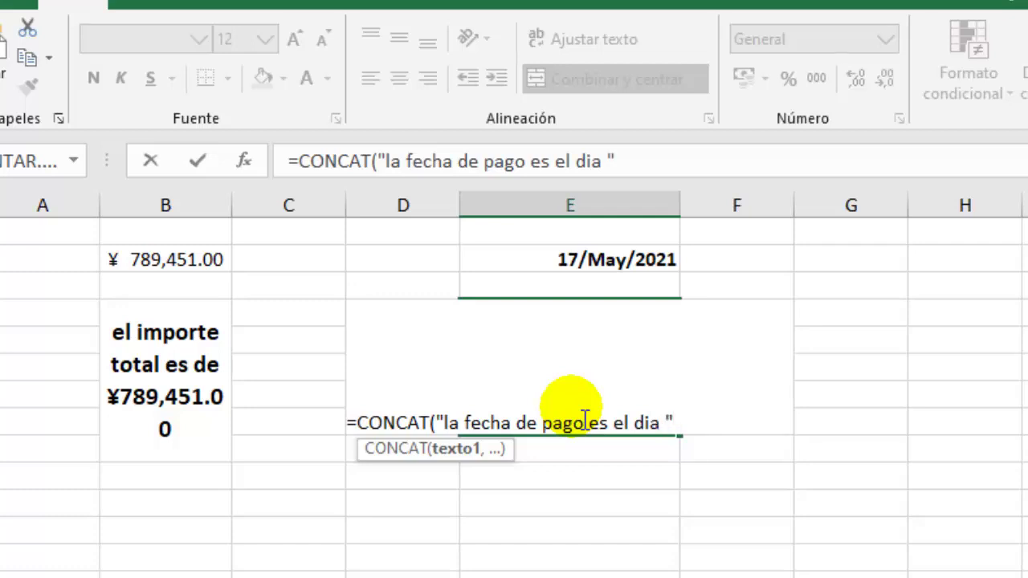
type(",")
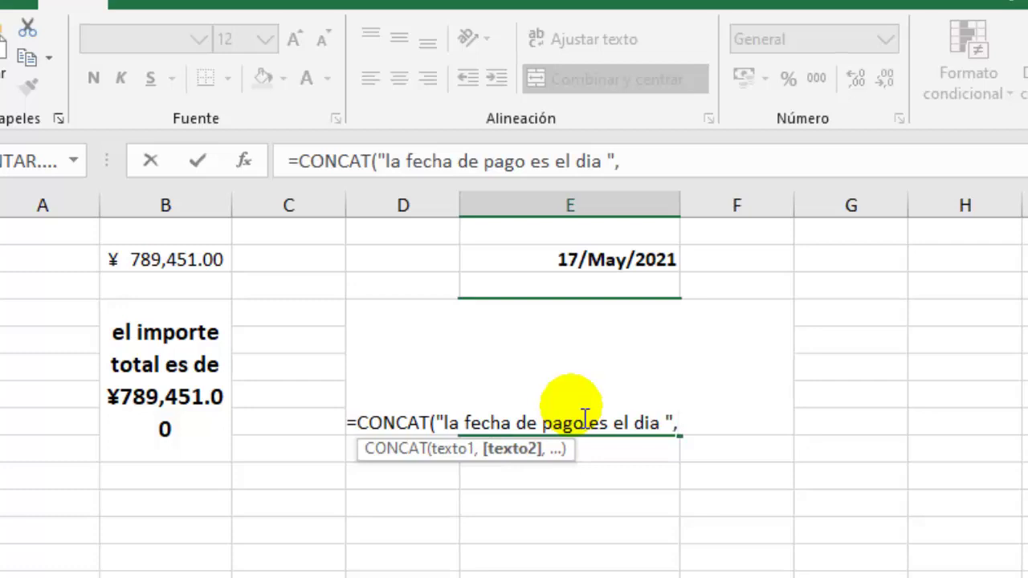
type("text")
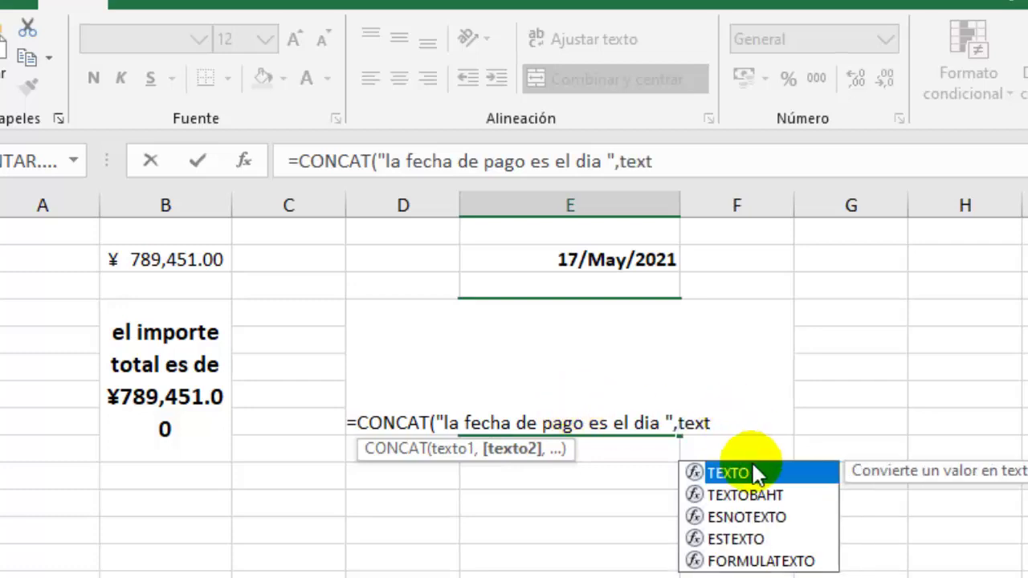
double_click(759, 473)
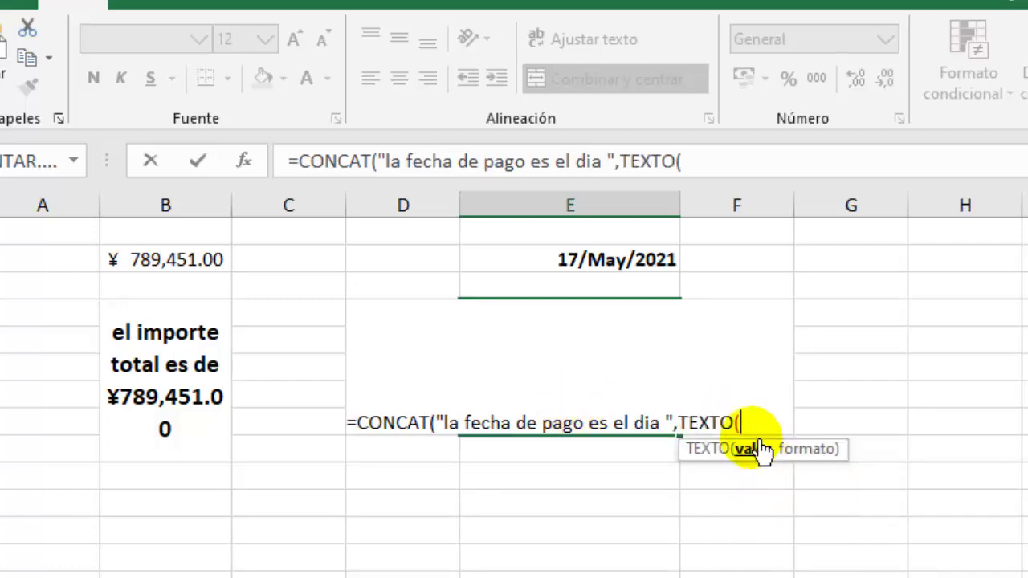
left_click(604, 259)
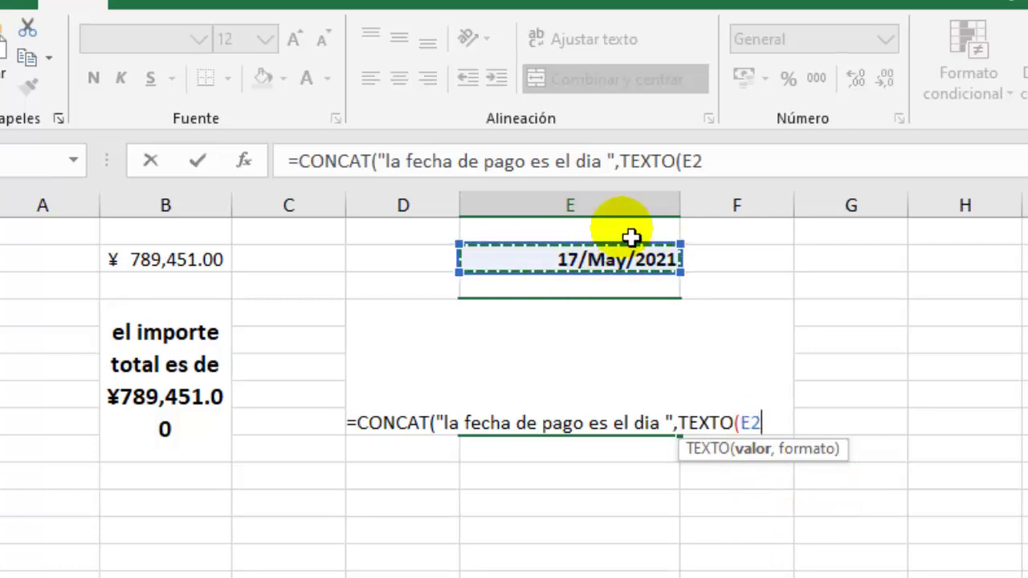
type(",")
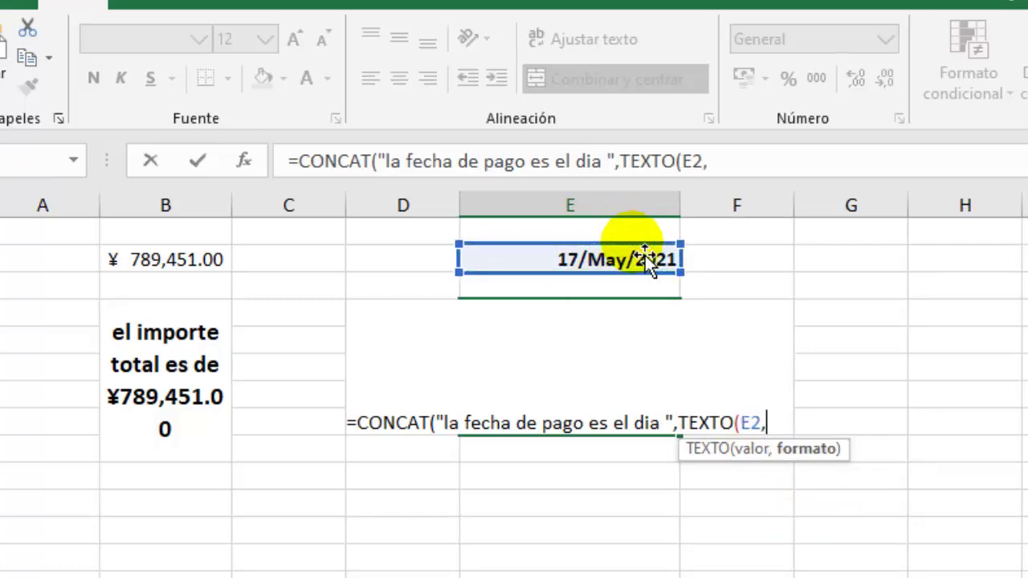
type("\"")
type("00")
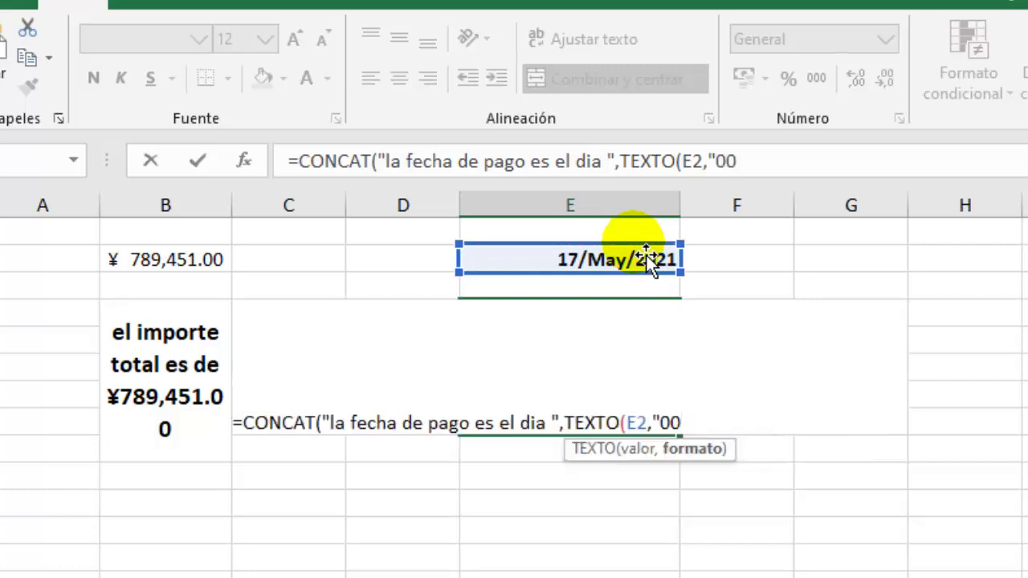
type("\"")
type(")")
key("Return")
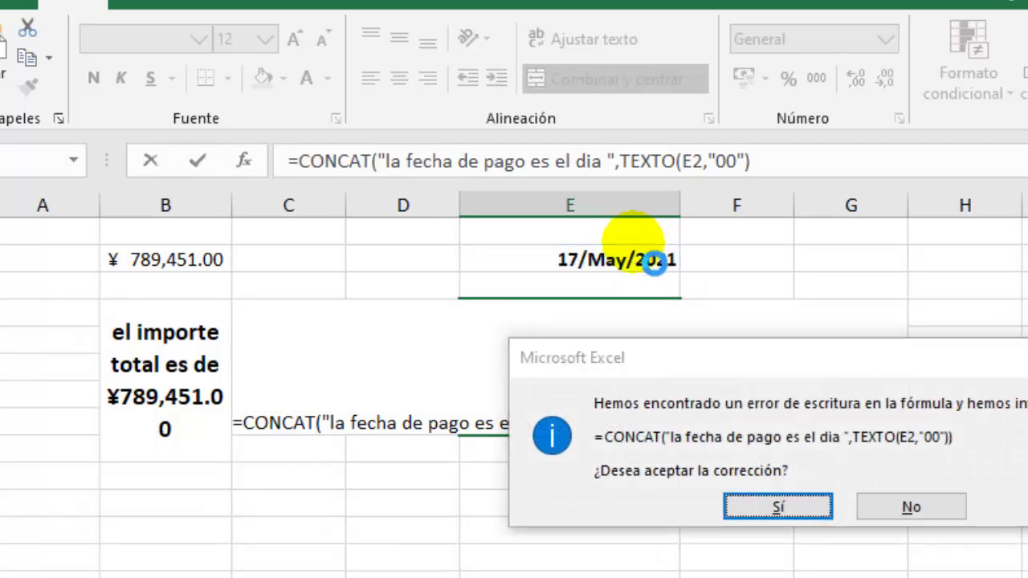
key("Return")
left_click(585, 367)
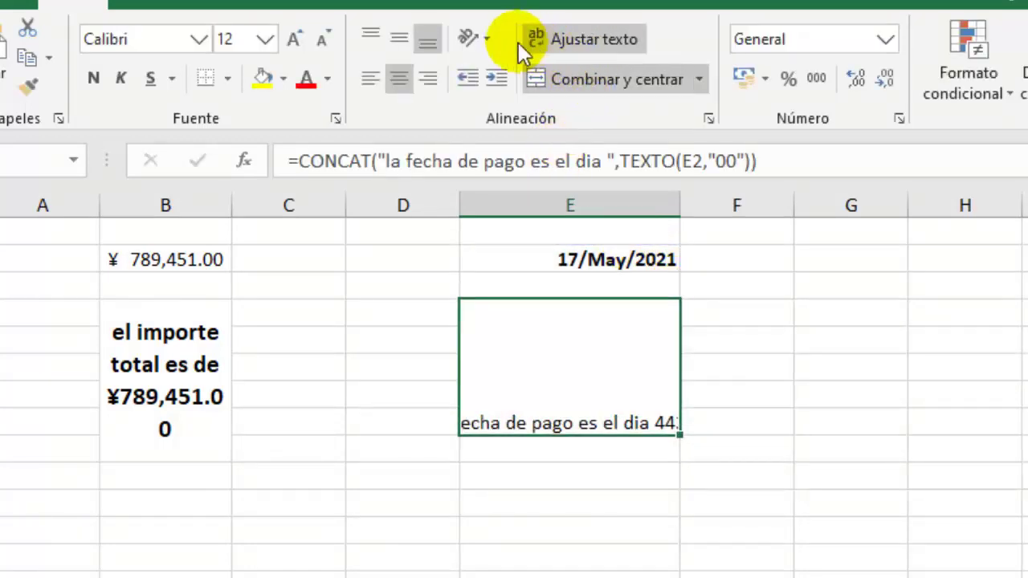
Apply wrap text, middle alignment and bold to the merged date sentence
left_click(590, 46)
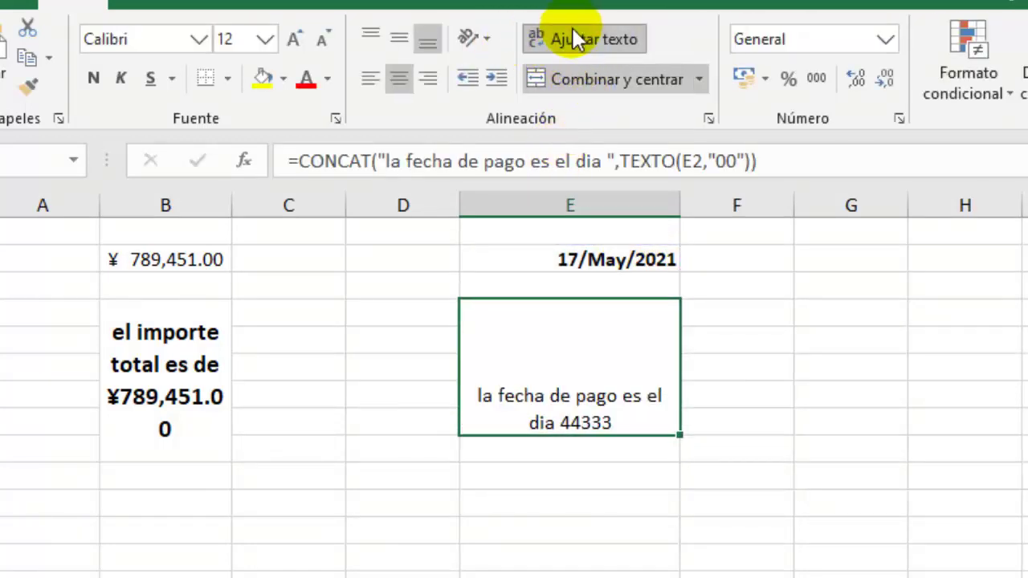
left_click(395, 38)
left_click(93, 80)
left_click(980, 531)
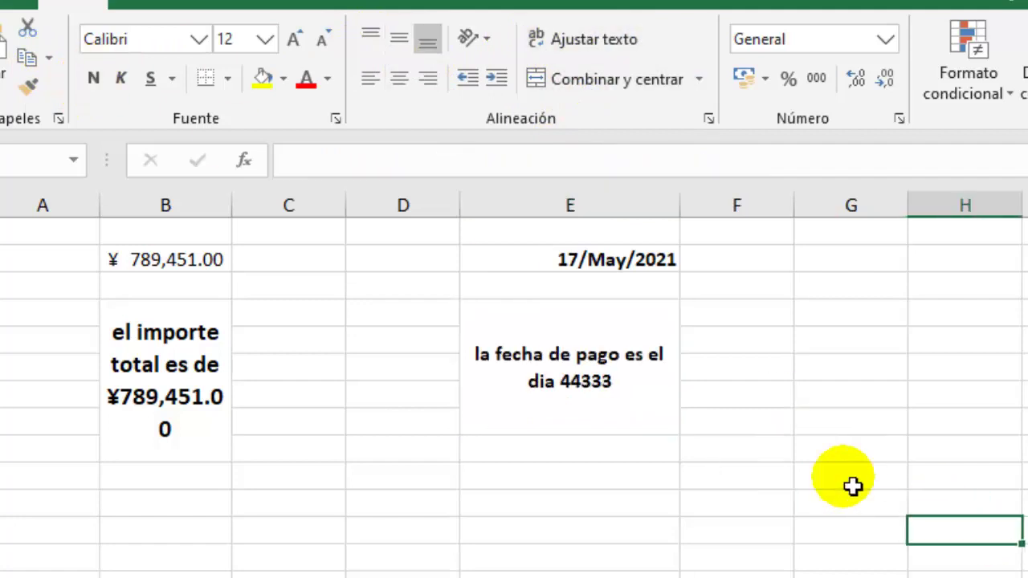
left_click(585, 378)
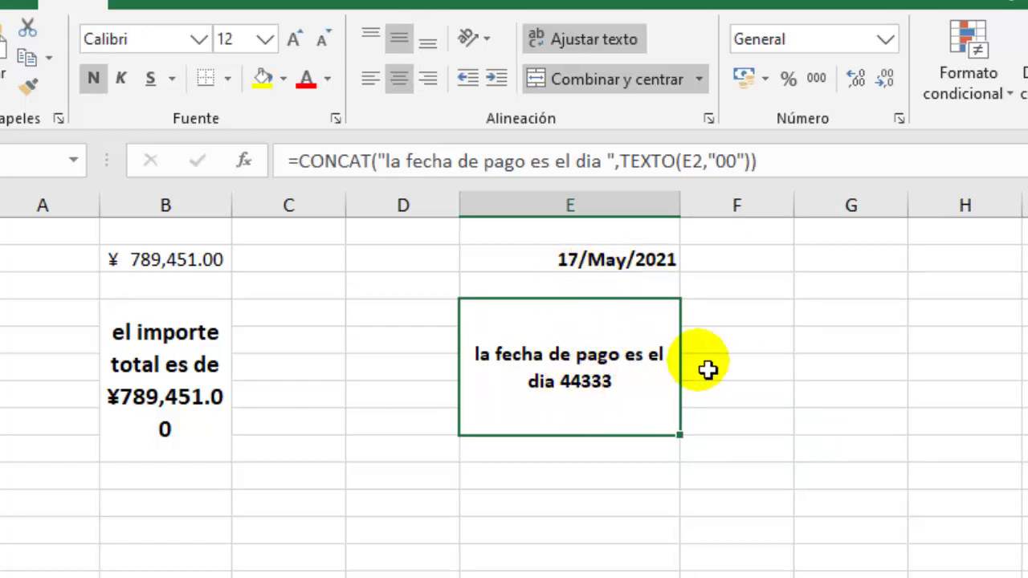
Copy the dd/mmm/yyyy format code from E2's cell format settings
left_click(640, 263)
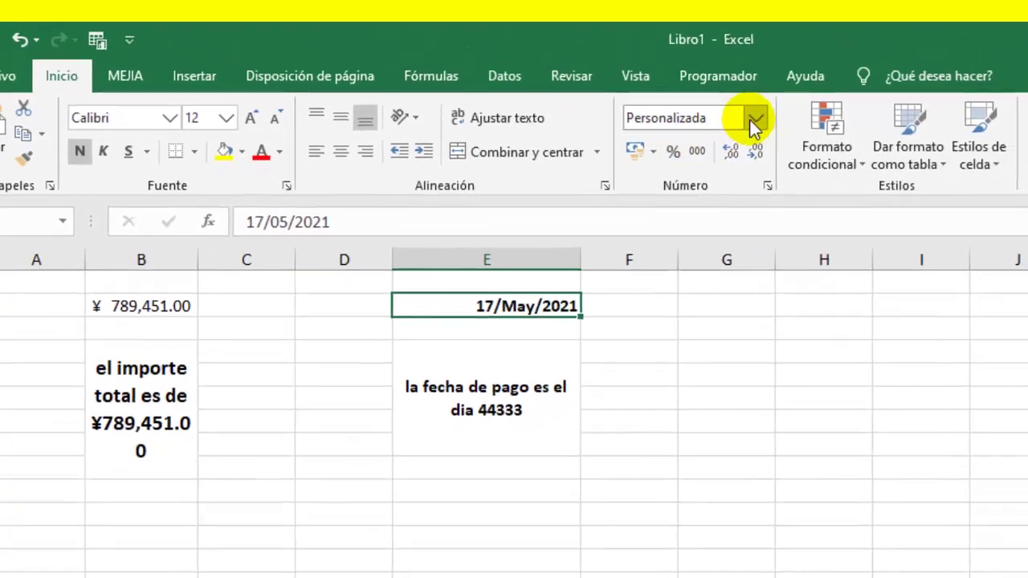
left_click(755, 123)
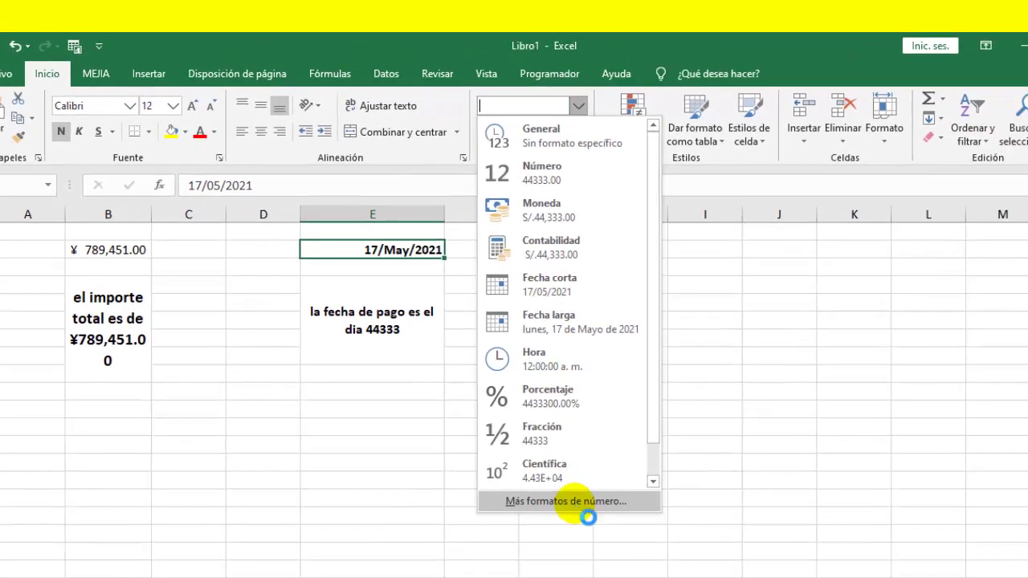
left_click(575, 498)
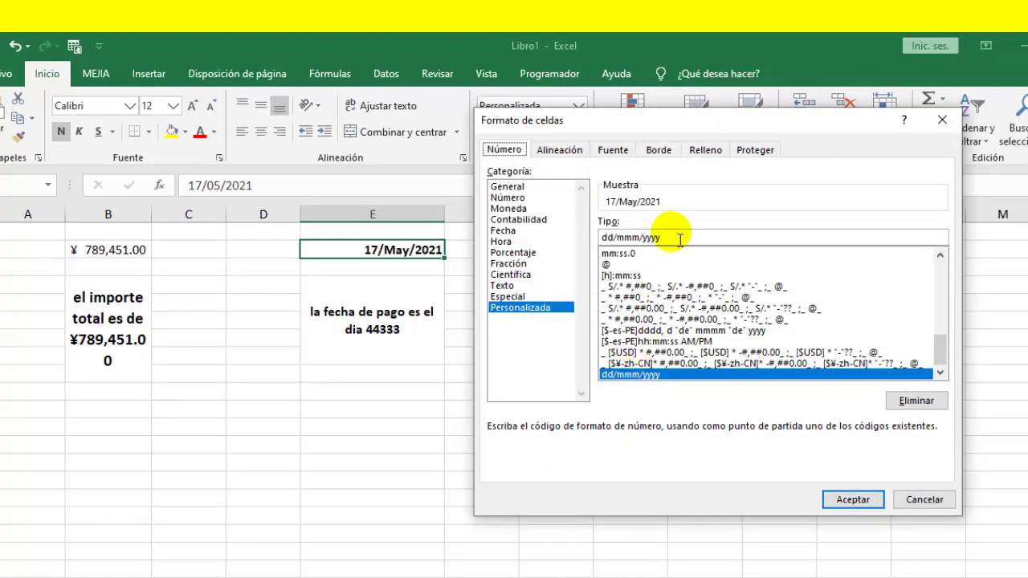
left_click_drag(679, 245, 593, 245)
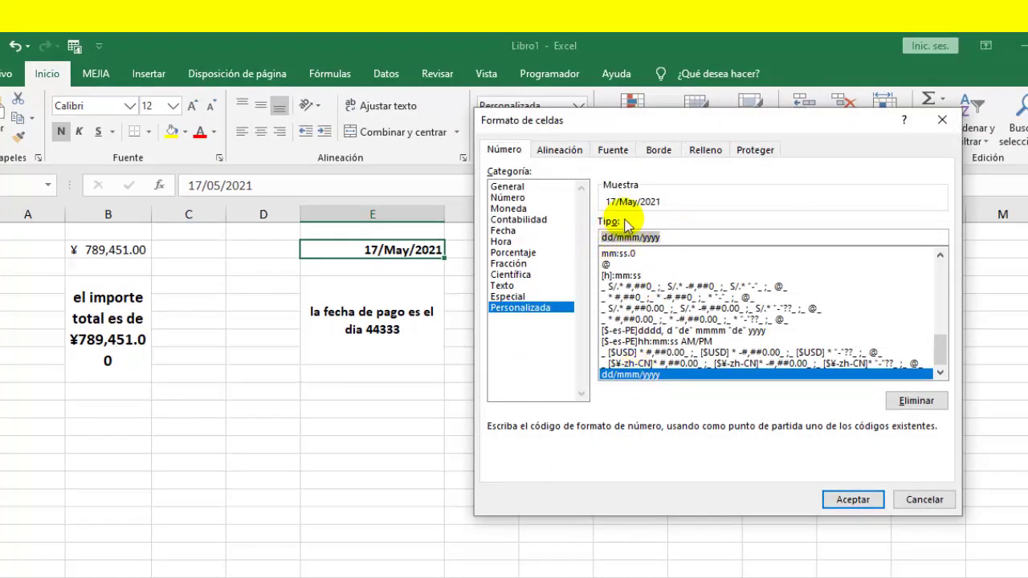
left_click(854, 499)
Replace "00" with "dd/mmm/yyyy" in the sentence's TEXTO formula so it shows 17/May/2021
left_click(367, 351)
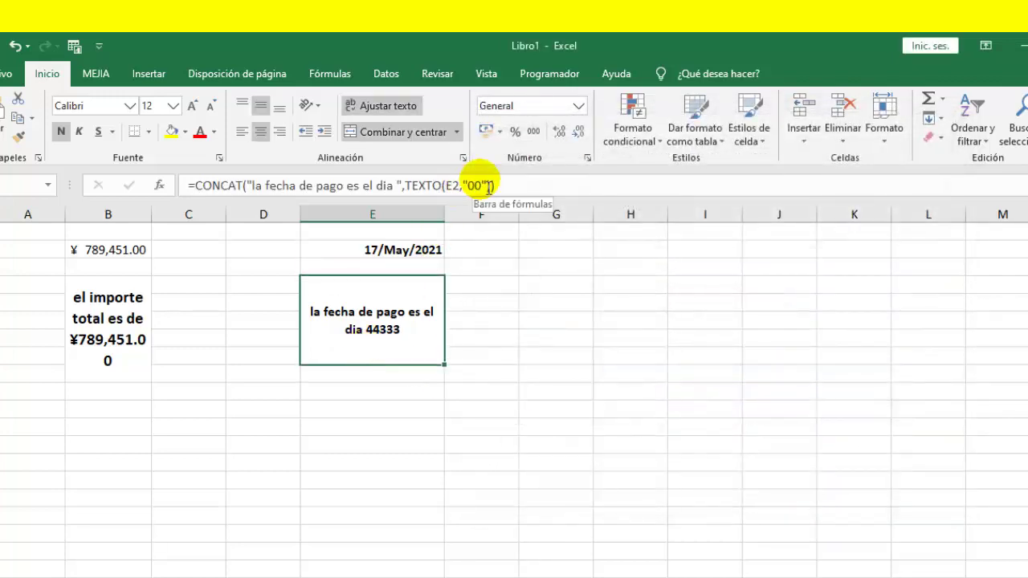
double_click(474, 185)
type("dd/mmm/yyyy")
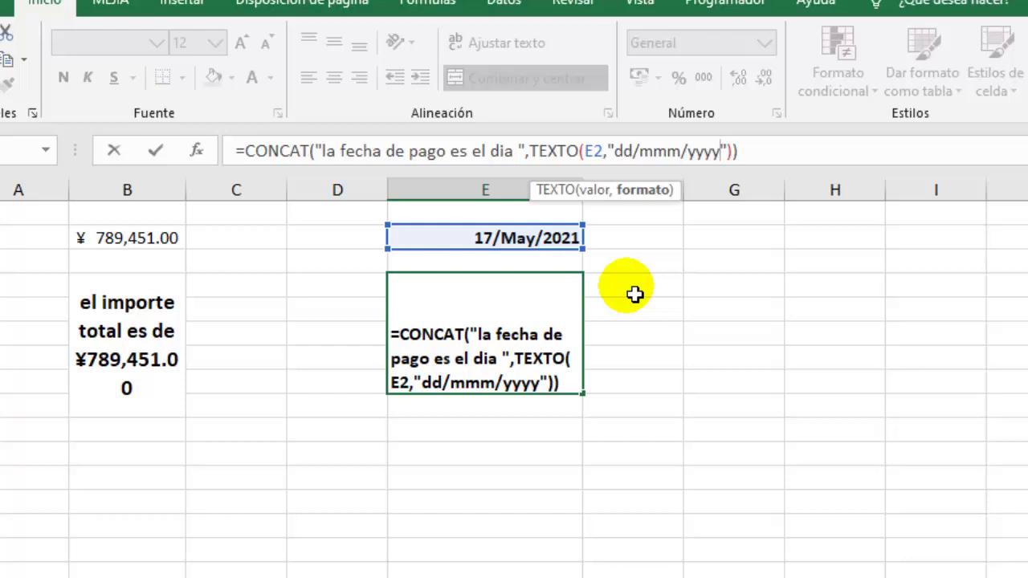
key("Return")
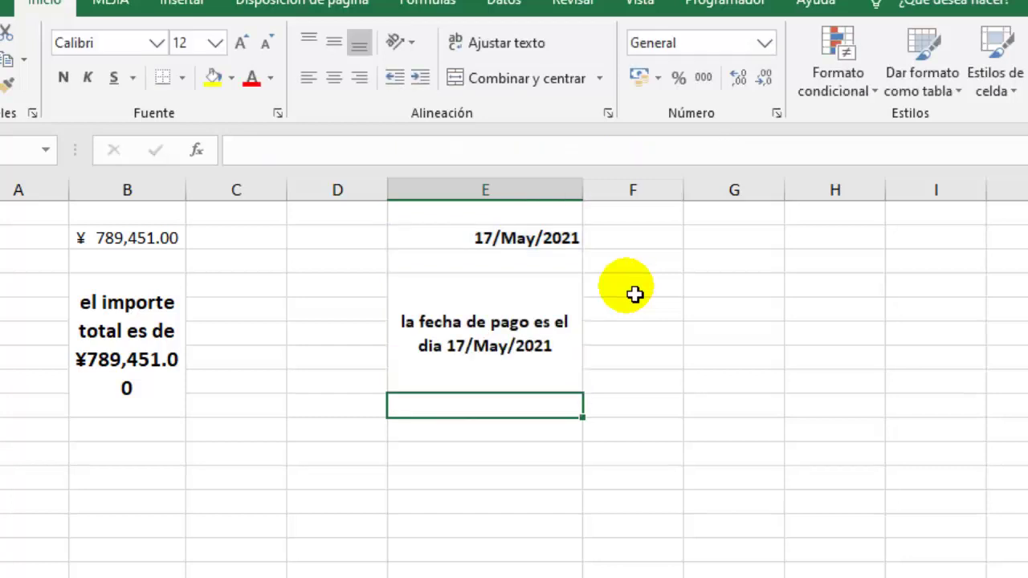
Apply Fecha larga to E2 and widen column E to fit 'lunes, 17 de Mayo de 2021'
left_click(758, 406)
left_click(485, 366)
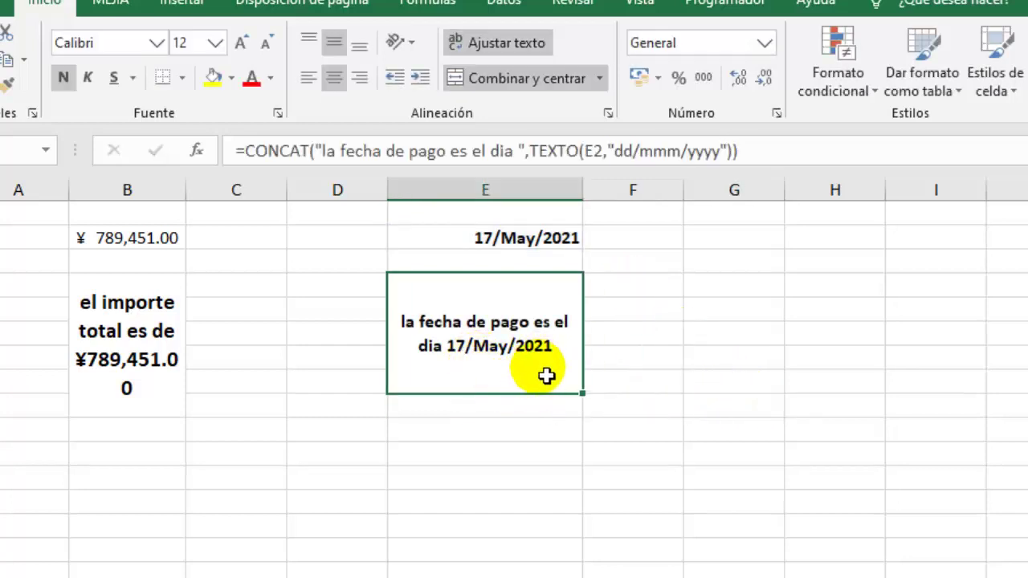
left_click(530, 241)
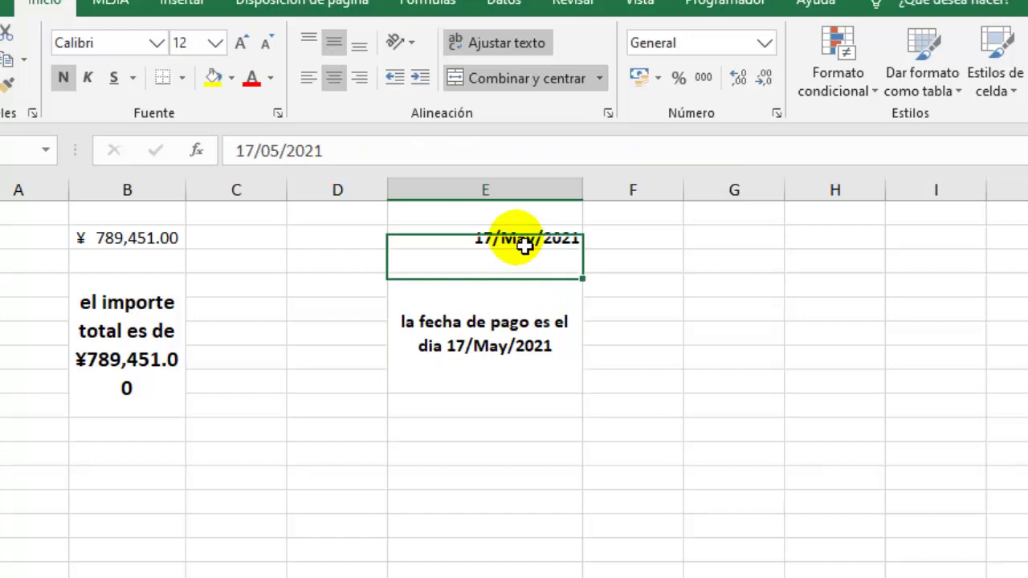
left_click(765, 44)
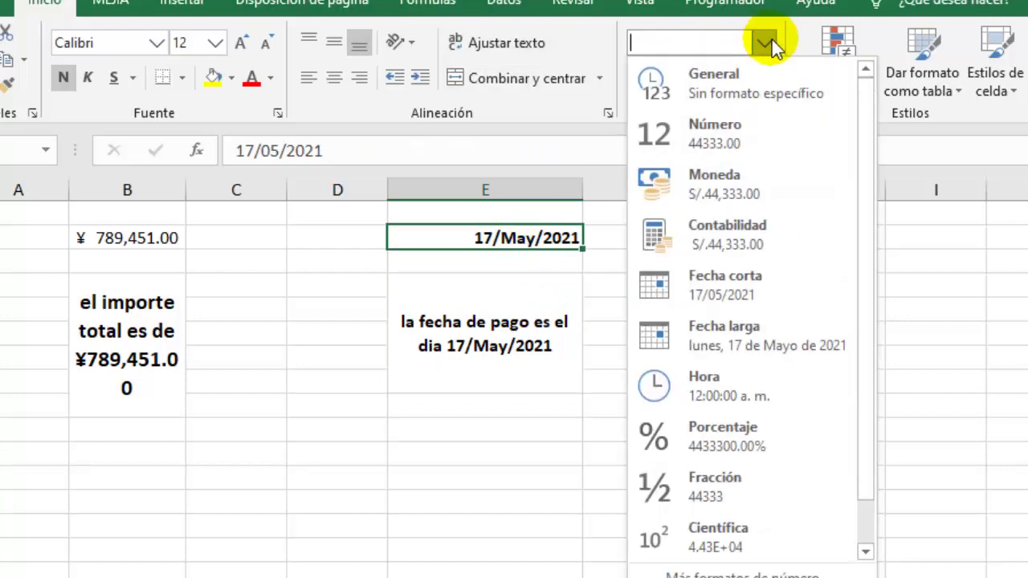
left_click(791, 349)
mouse_move(583, 197)
left_mouse_down()
mouse_move(680, 213)
mouse_move(661, 198)
left_mouse_up()
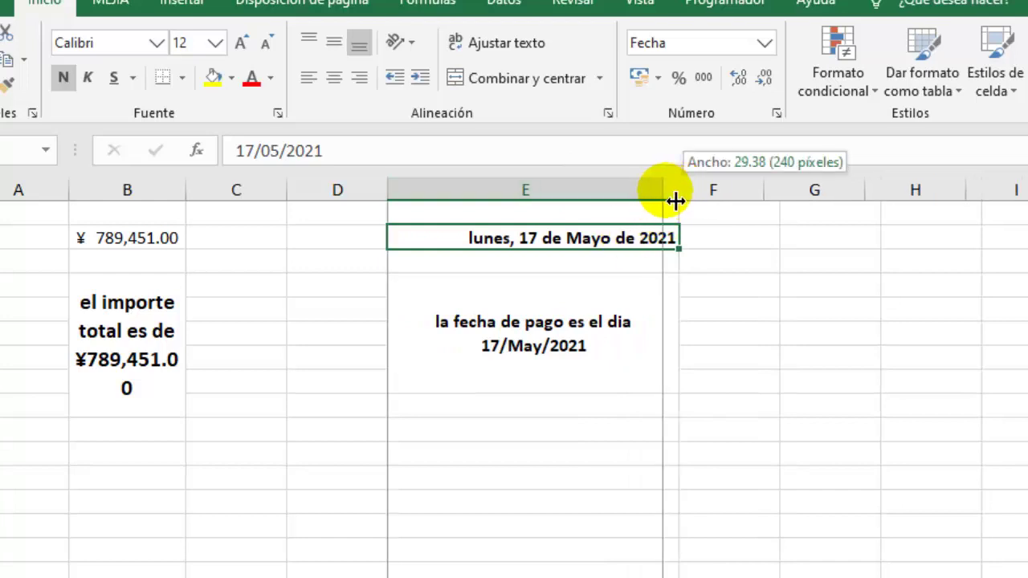
left_click(567, 339)
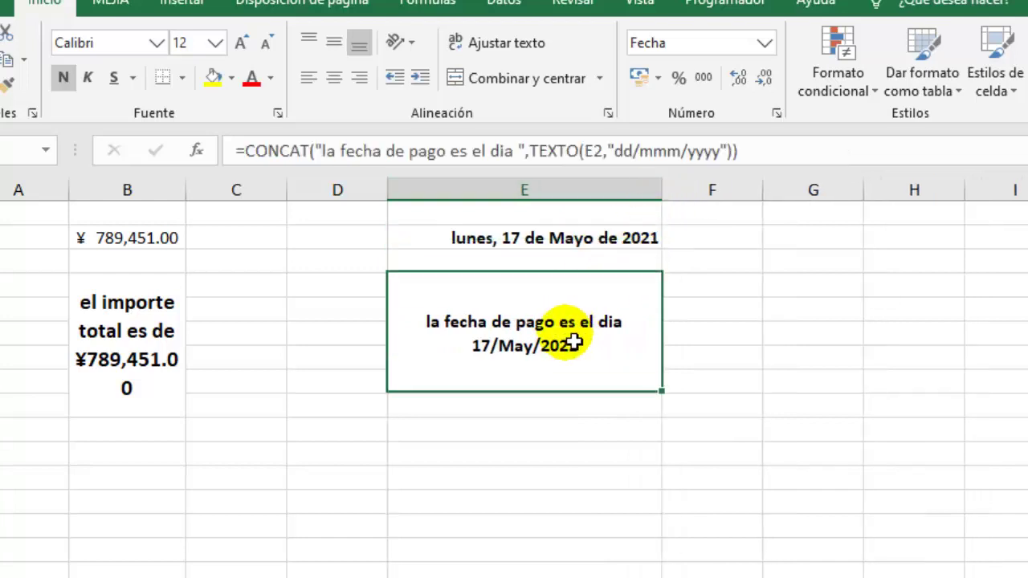
left_click(562, 239)
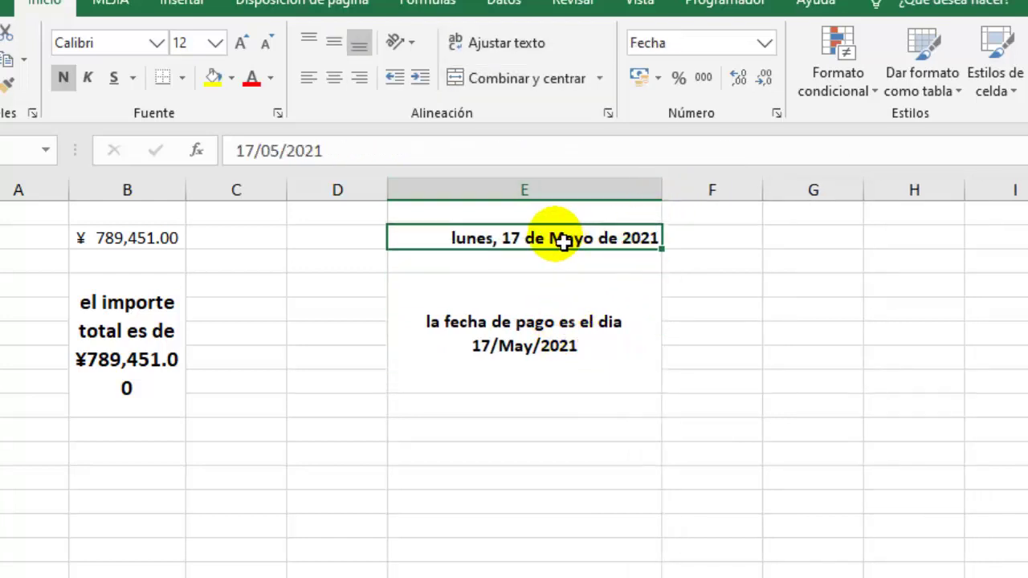
Copy the long-date custom format code from E2's number format settings
left_click(764, 43)
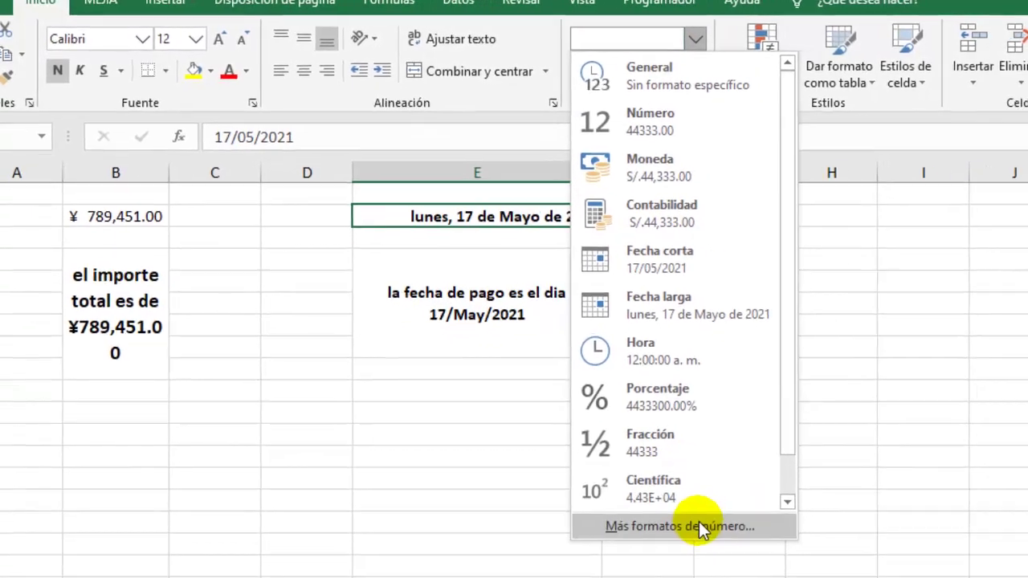
left_click(697, 524)
left_click(642, 285)
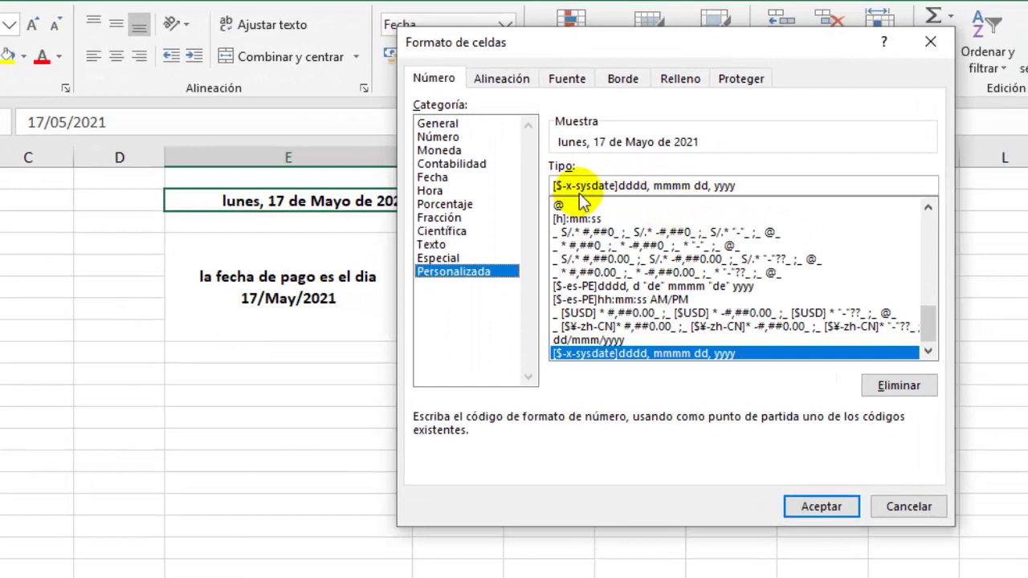
left_click_drag(751, 189, 478, 177)
key("ctrl+c")
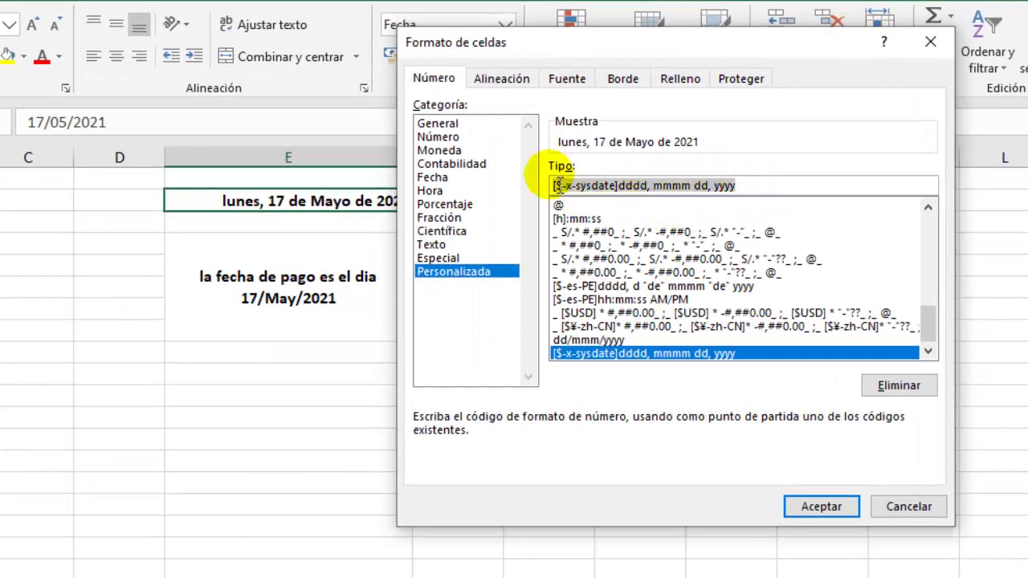
left_click(799, 502)
left_click(345, 285)
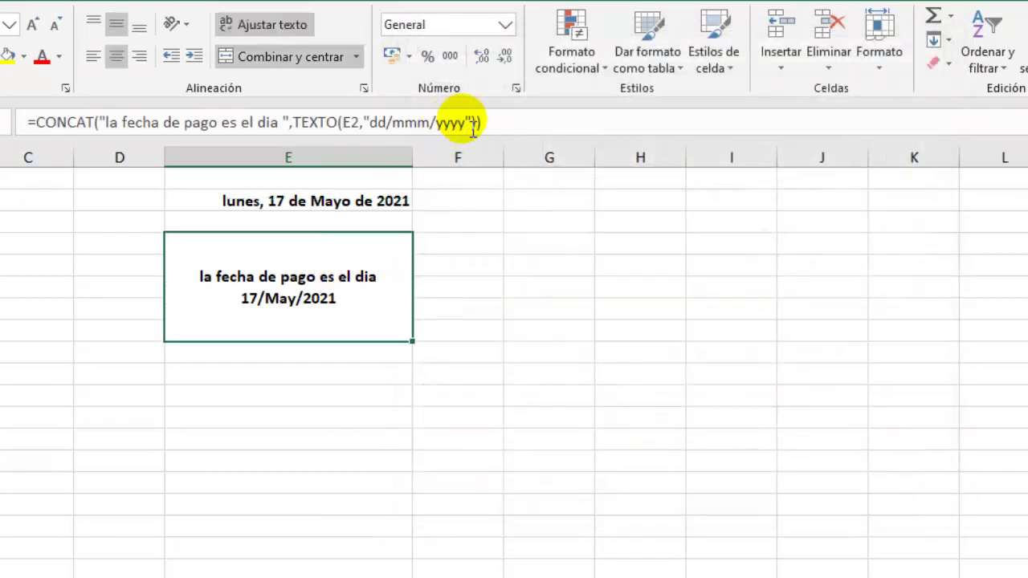
Paste the long-date code over "dd/mmm/yyyy" in the TEXTO formula of the sentence
left_click_drag(464, 123, 382, 124)
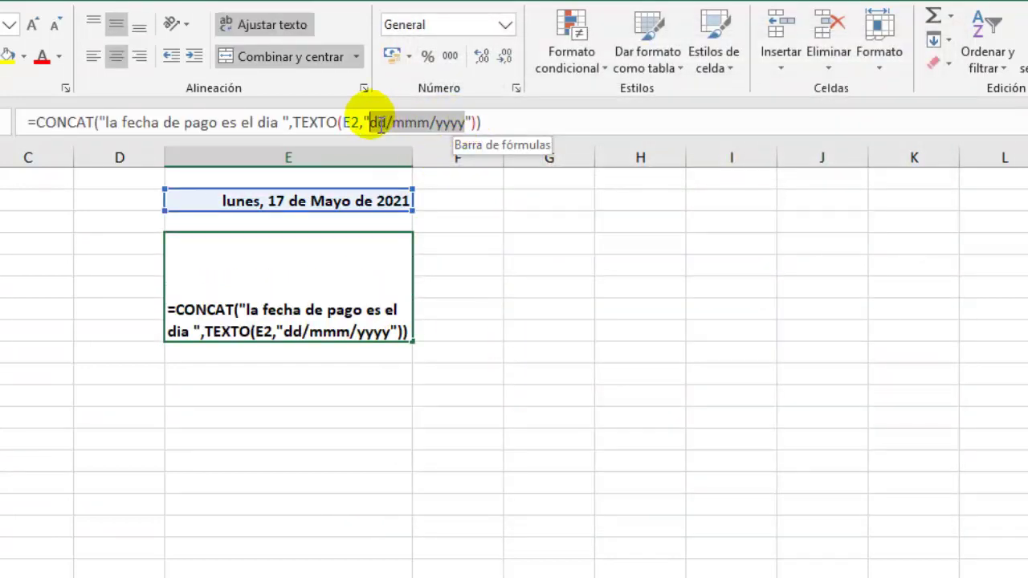
key("ctrl+v")
key("Return")
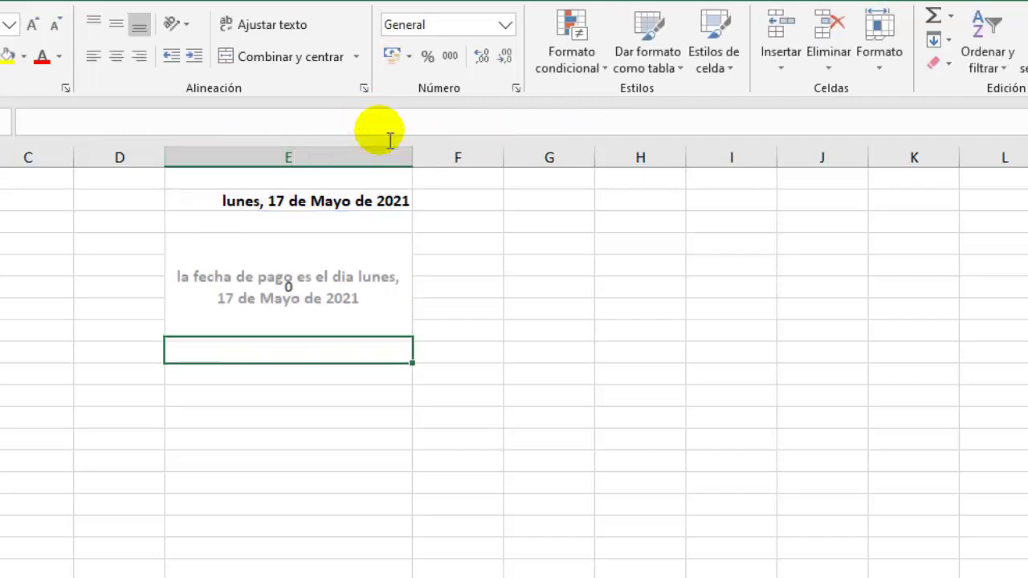
left_click_drag(466, 351, 466, 329)
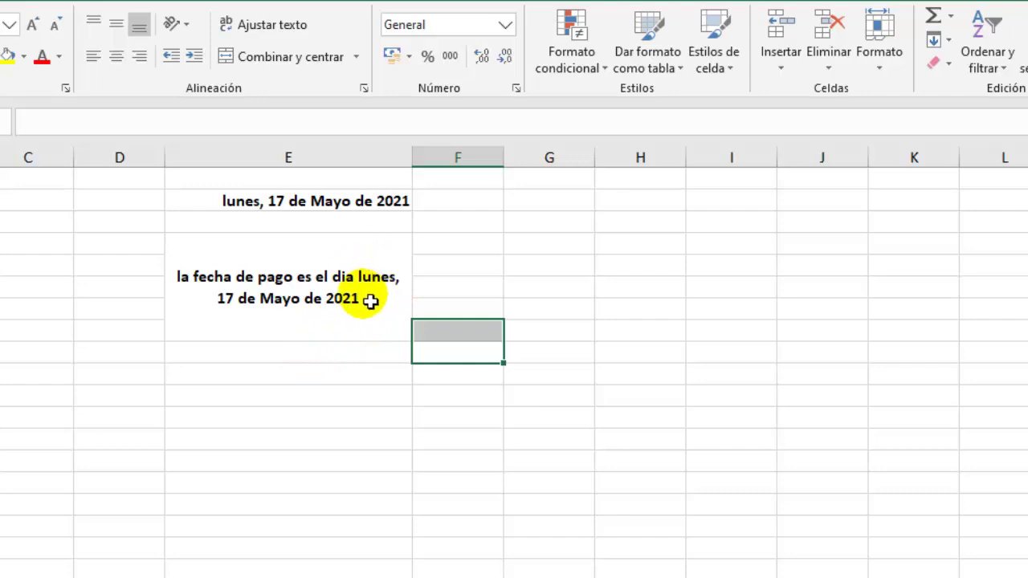
Enter 45.68% as the progress value in G2
left_click(590, 354)
left_click(584, 206)
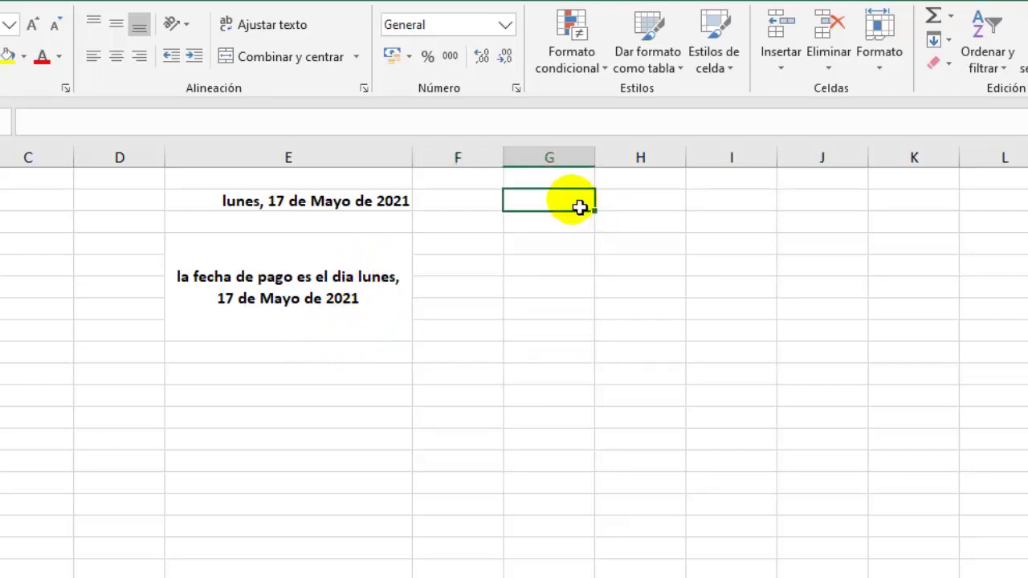
type("45.68")
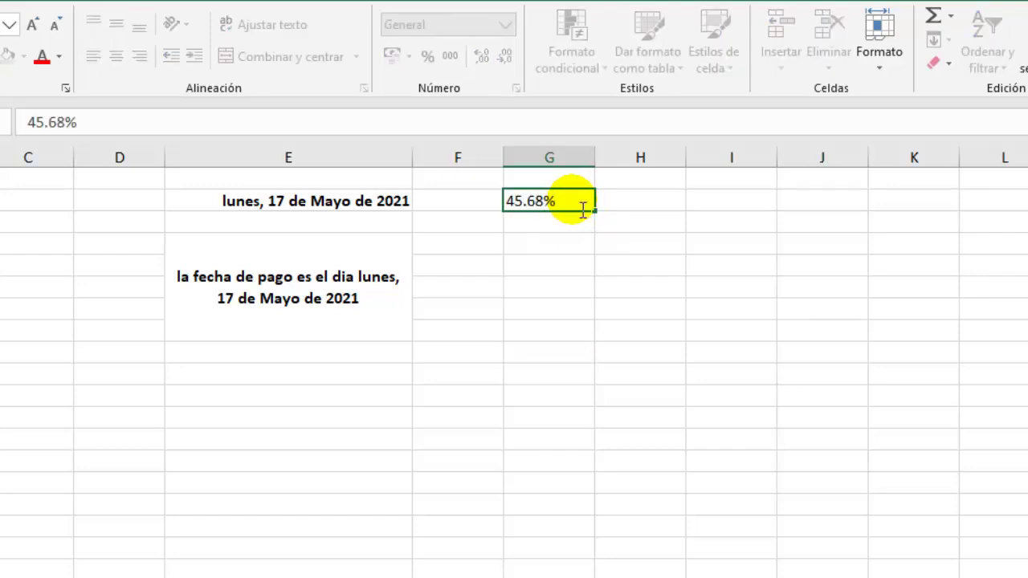
key("Return")
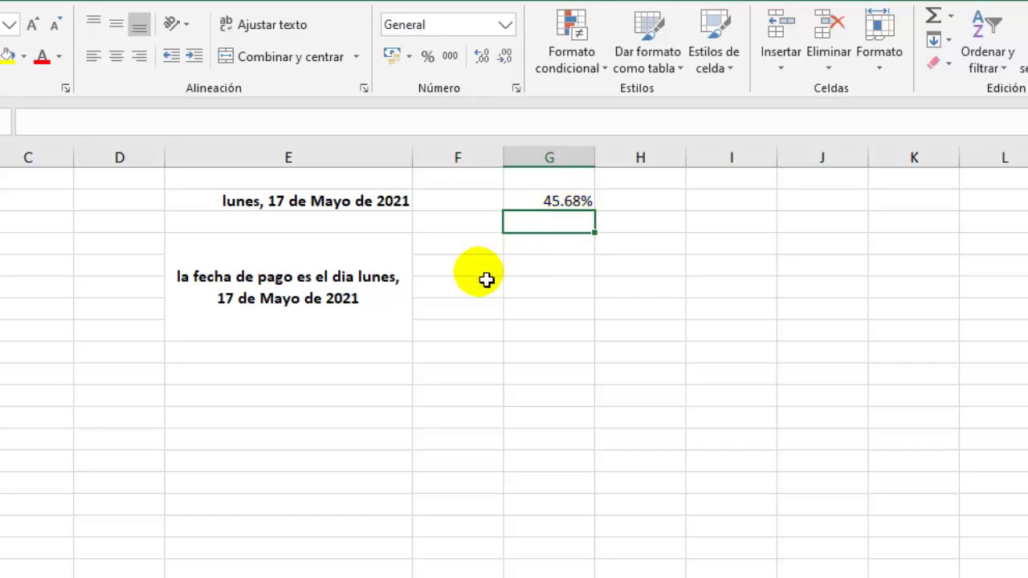
Merge three cells below G2 and widen column G
left_click_drag(535, 269, 593, 326)
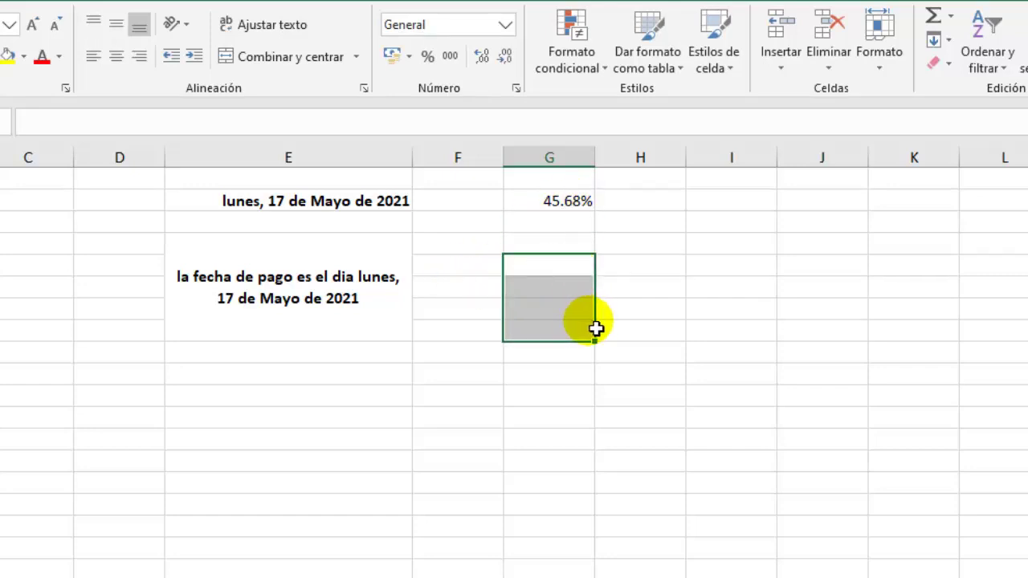
left_click(313, 58)
left_click_drag(603, 159, 744, 158)
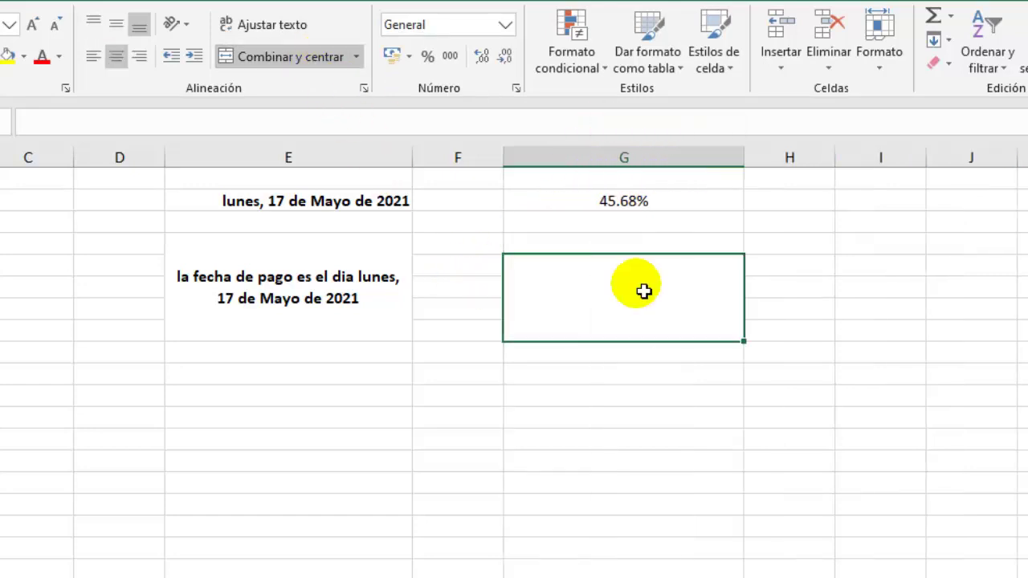
Enter =CONCAT("nuestro porcentaje de avance es del ",TEXTO(G2,"0.00%")) in the merged block
double_click(628, 288)
type("=")
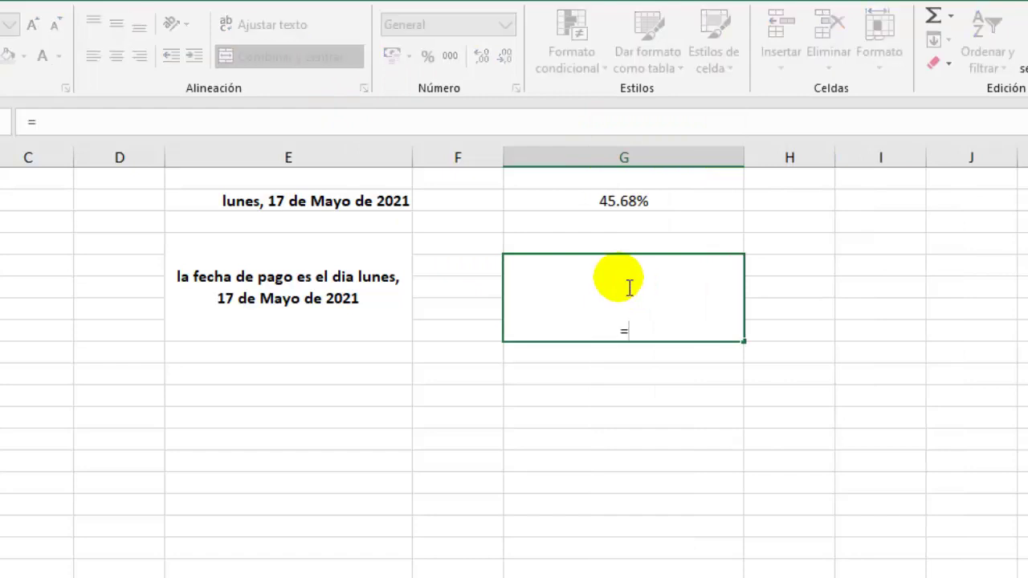
type("con")
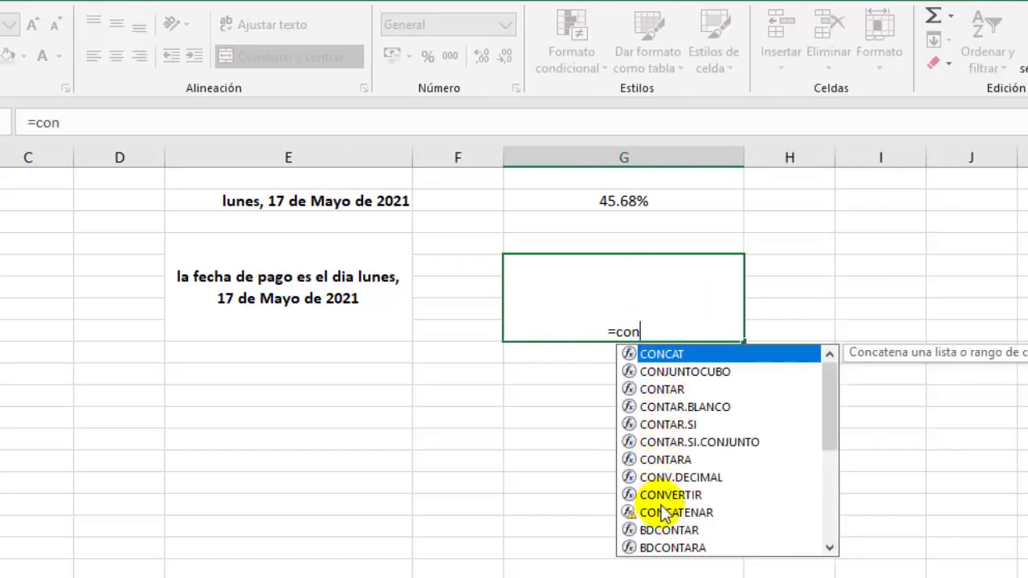
double_click(679, 358)
type("\"nu")
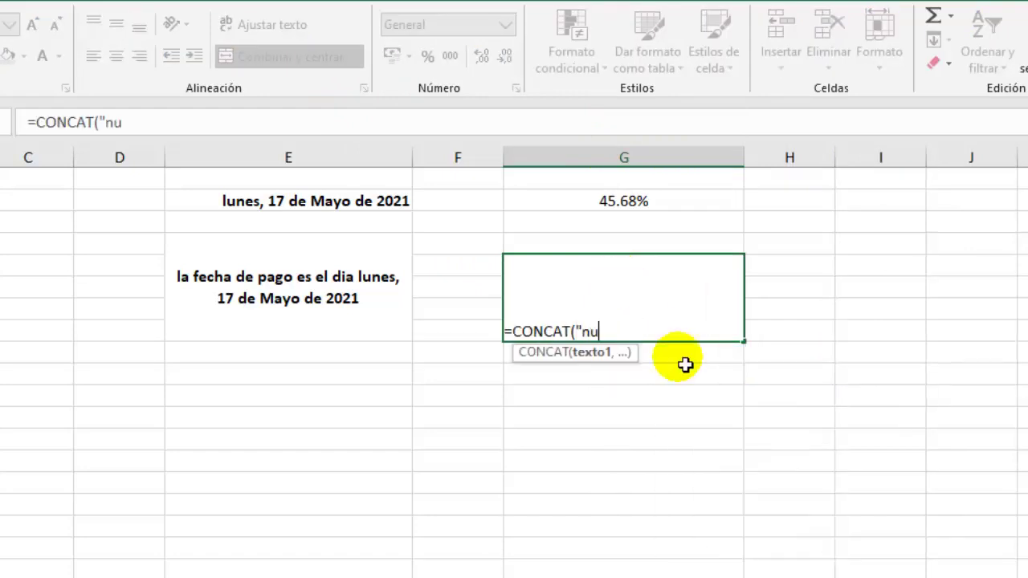
type("estro porcen")
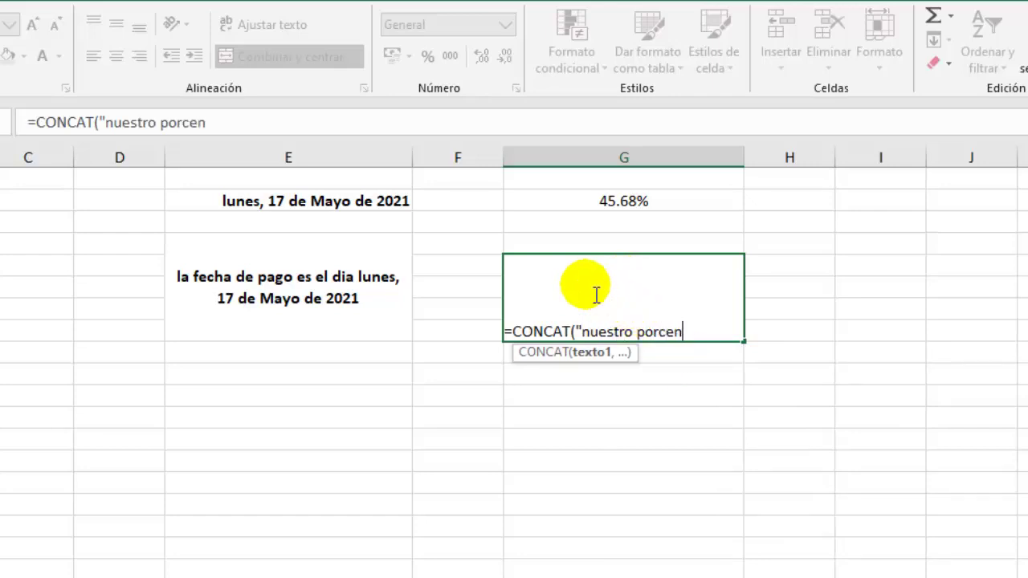
type("taje de avance es del")
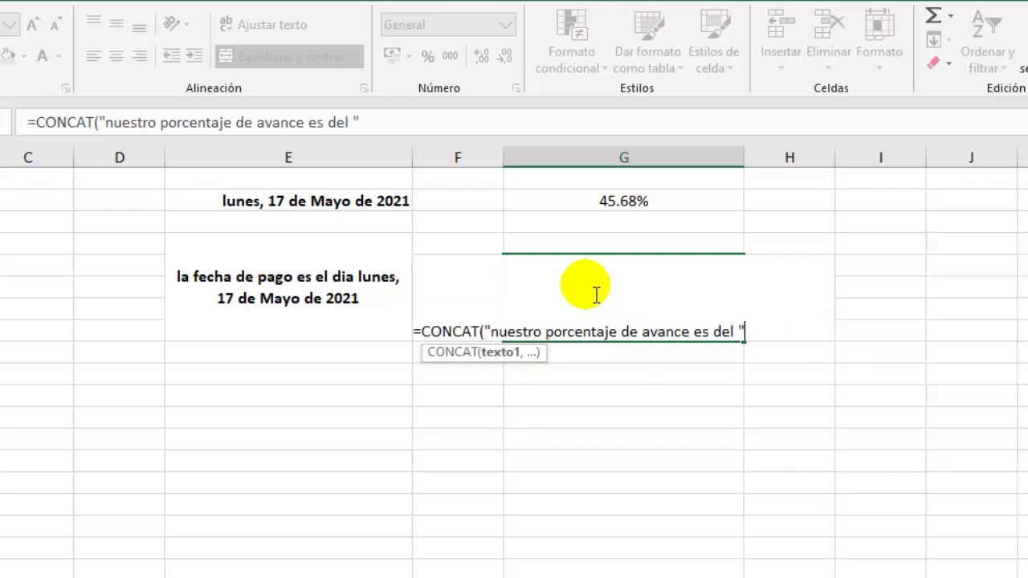
type("t")
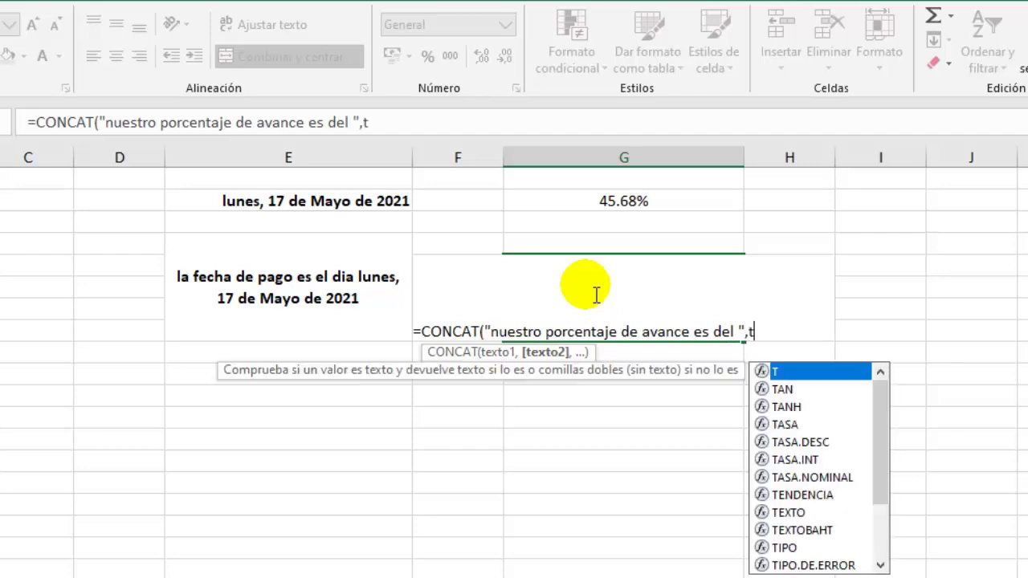
type("ex")
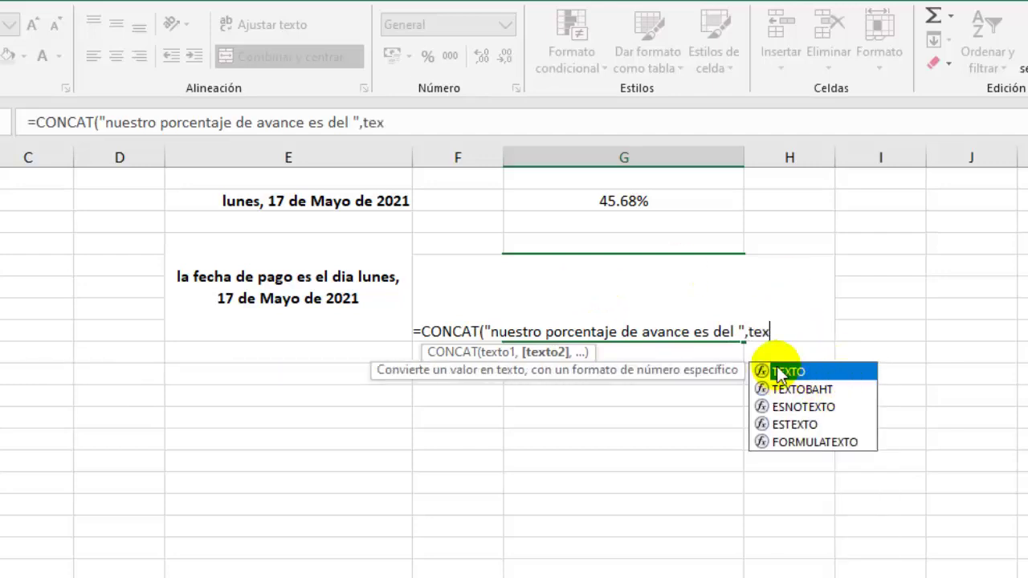
double_click(777, 371)
left_click(633, 210)
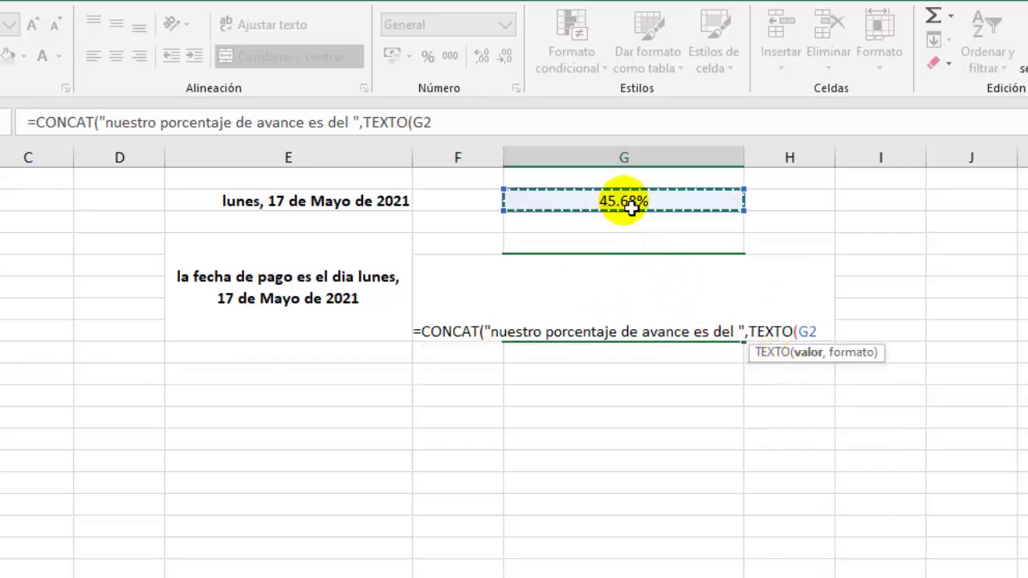
type(",\"")
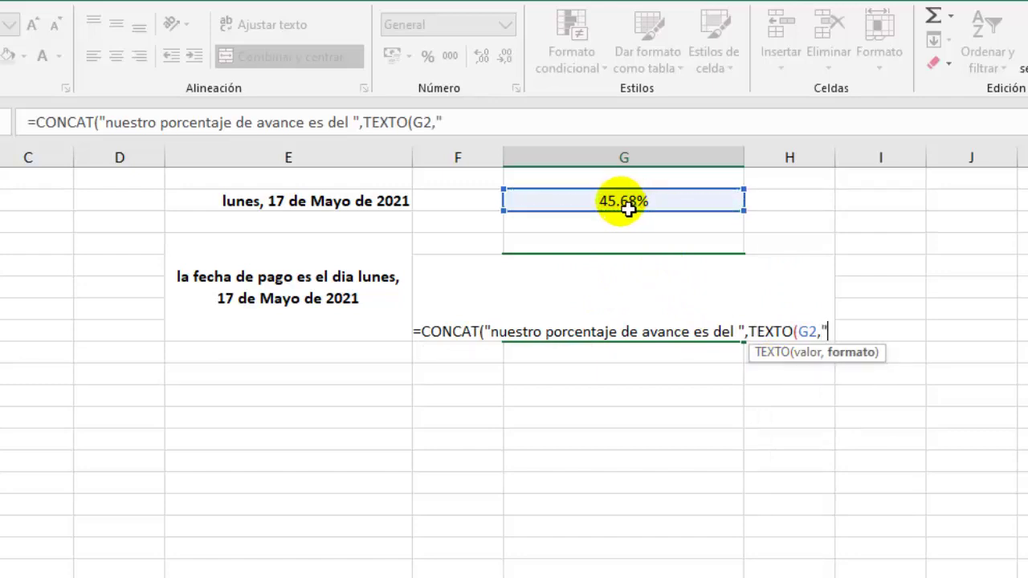
type("0.00%\"")
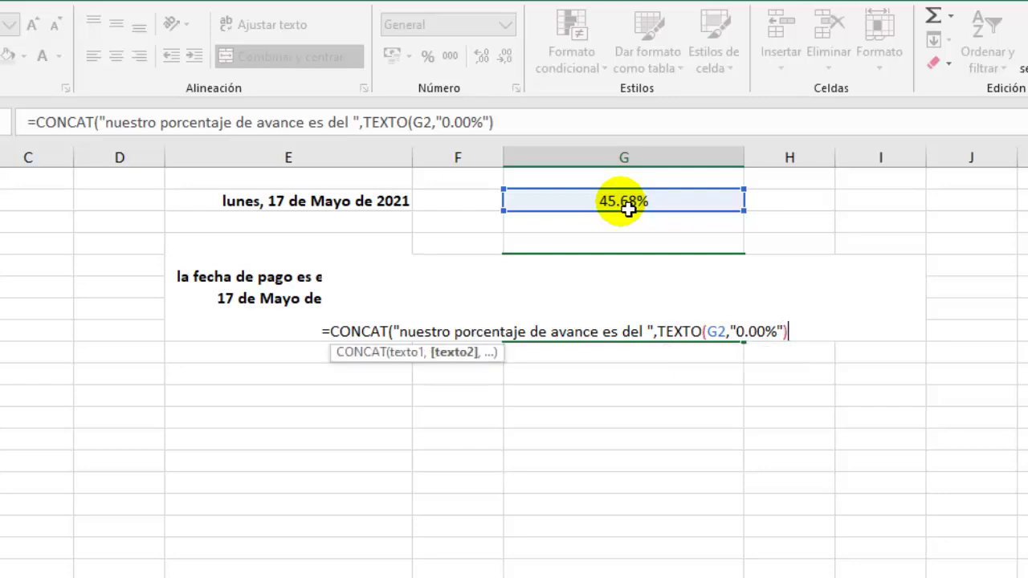
key("ctrl+Return")
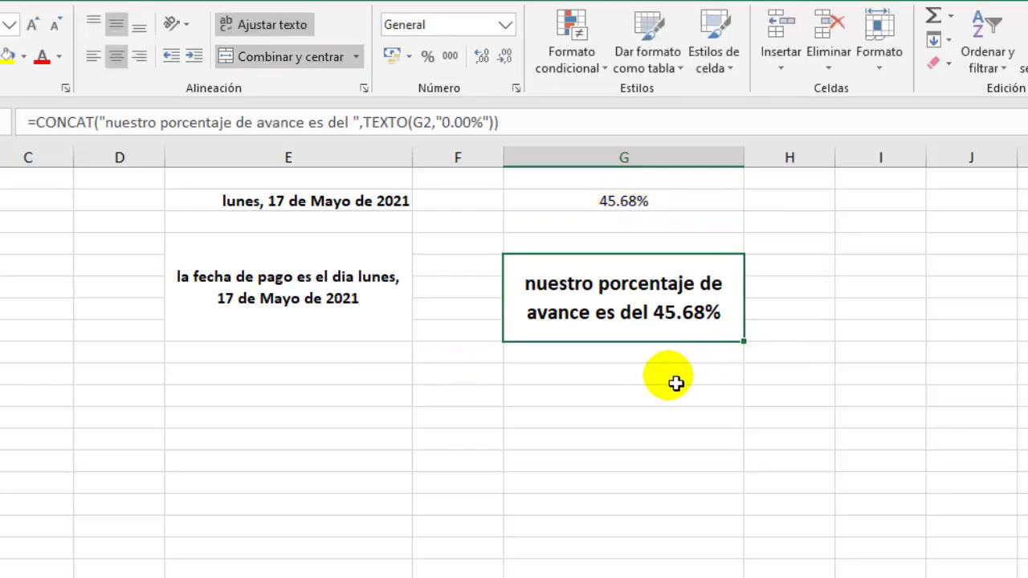
left_click(617, 201)
Test G2 with 78, then set it to 45.67% so the sentence updates
type("78")
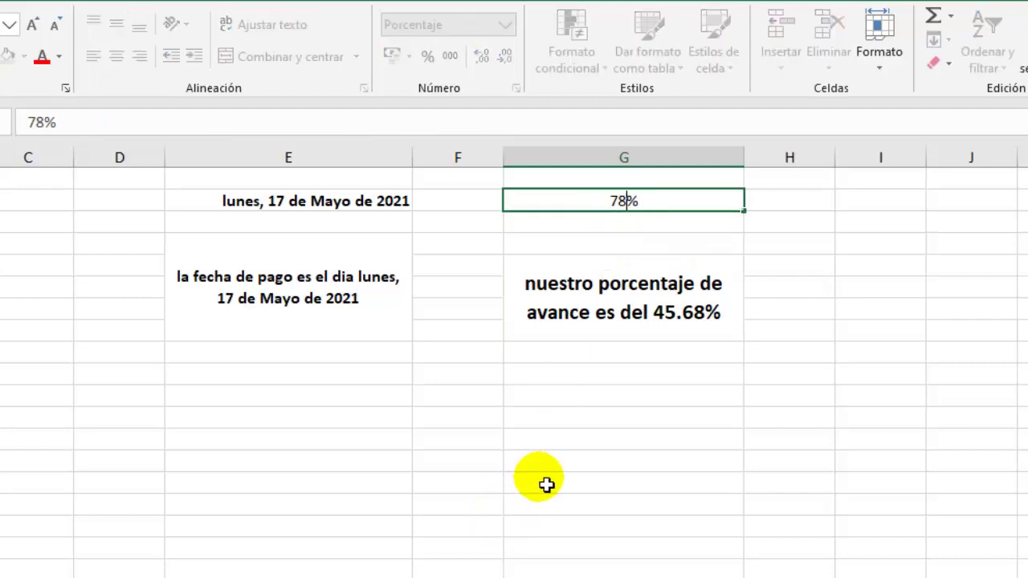
key("Return")
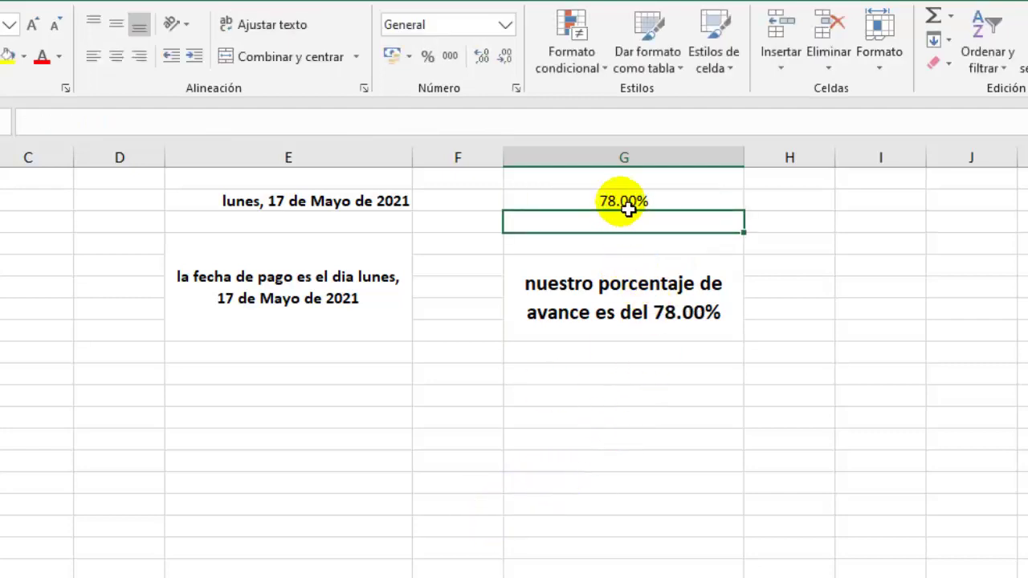
left_click(625, 203)
type("45.")
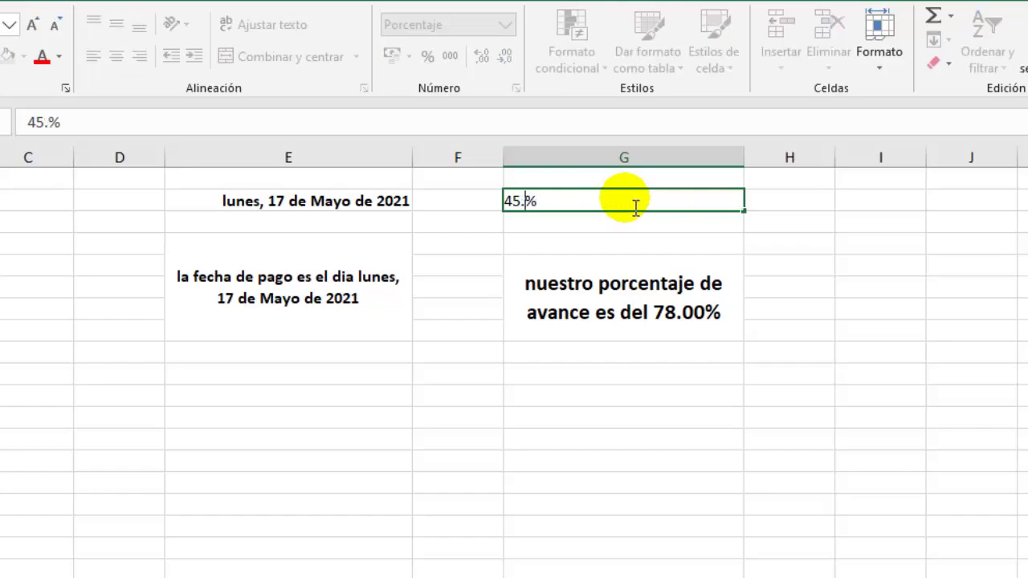
type("67")
key("Return")
Review the yuan amount in B2, payment date in E2 and percentage in G2
left_click(731, 413)
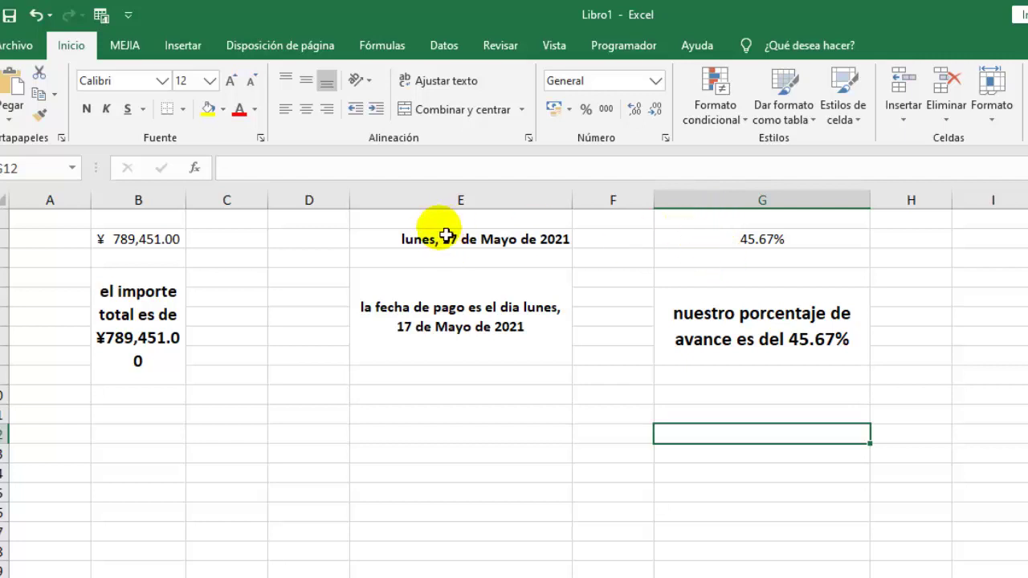
left_click(101, 239)
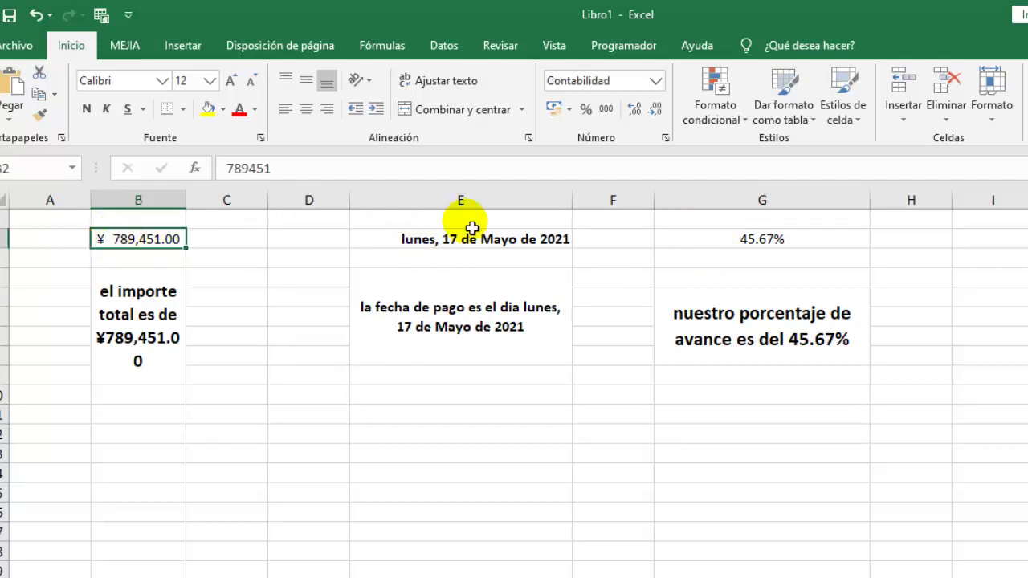
left_click(485, 240)
left_click(732, 239)
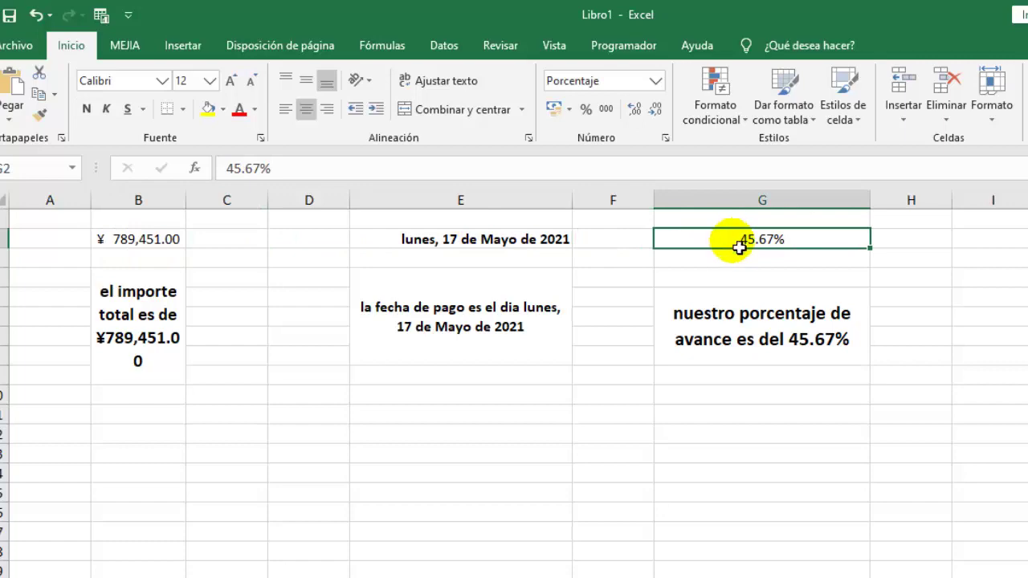